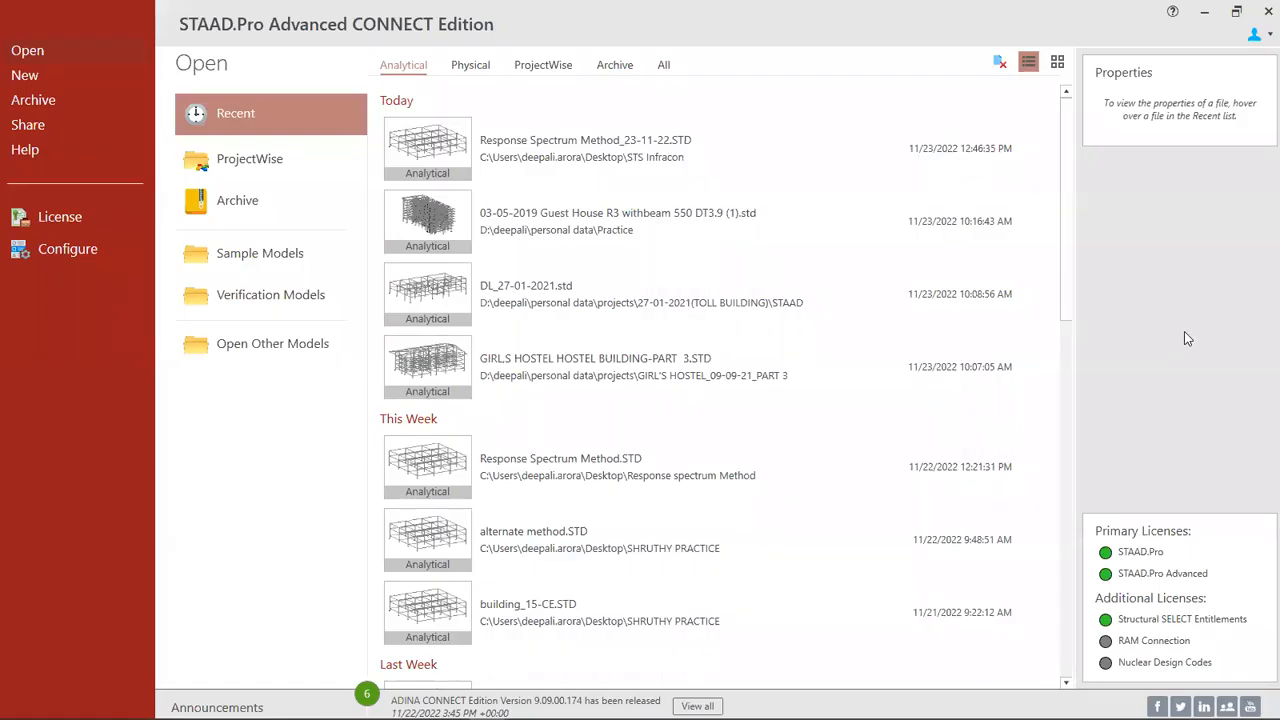
# Configure the input file format to use single line commands for Joint and Member, with Write expanded list enabled
pyautogui.moveTo(796, 398)
pyautogui.click(77, 255)
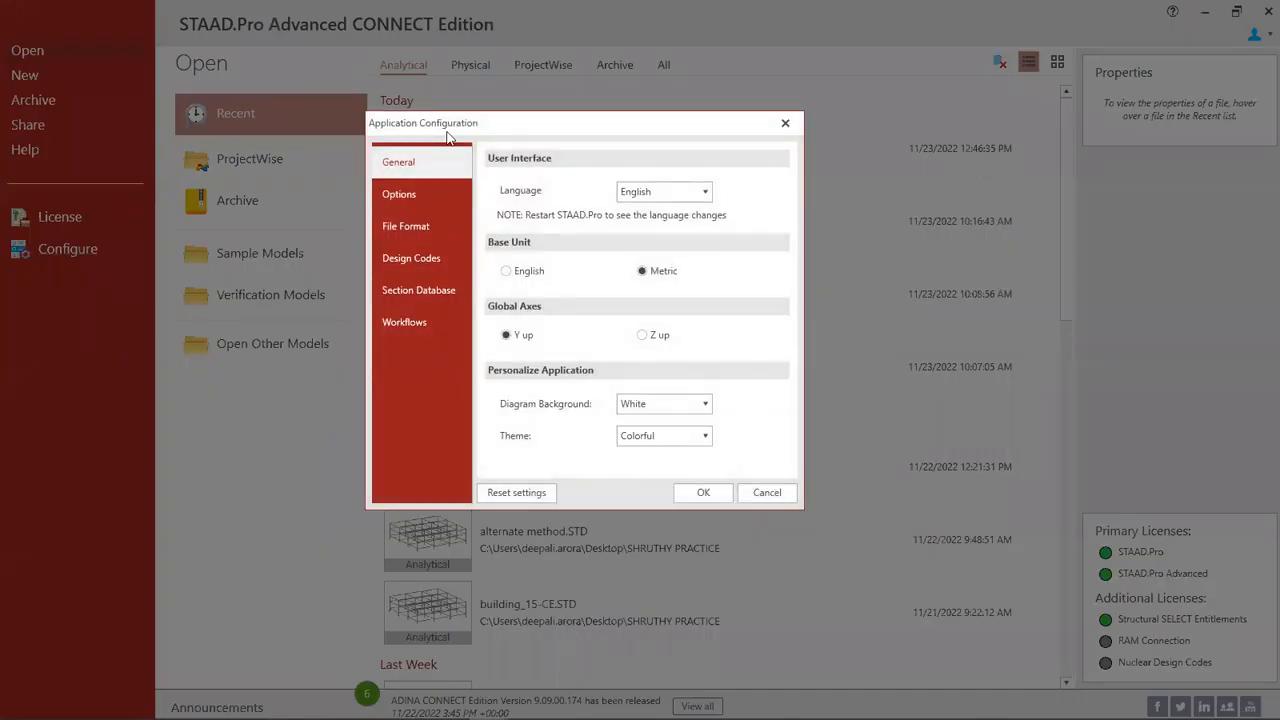
pyautogui.click(409, 244)
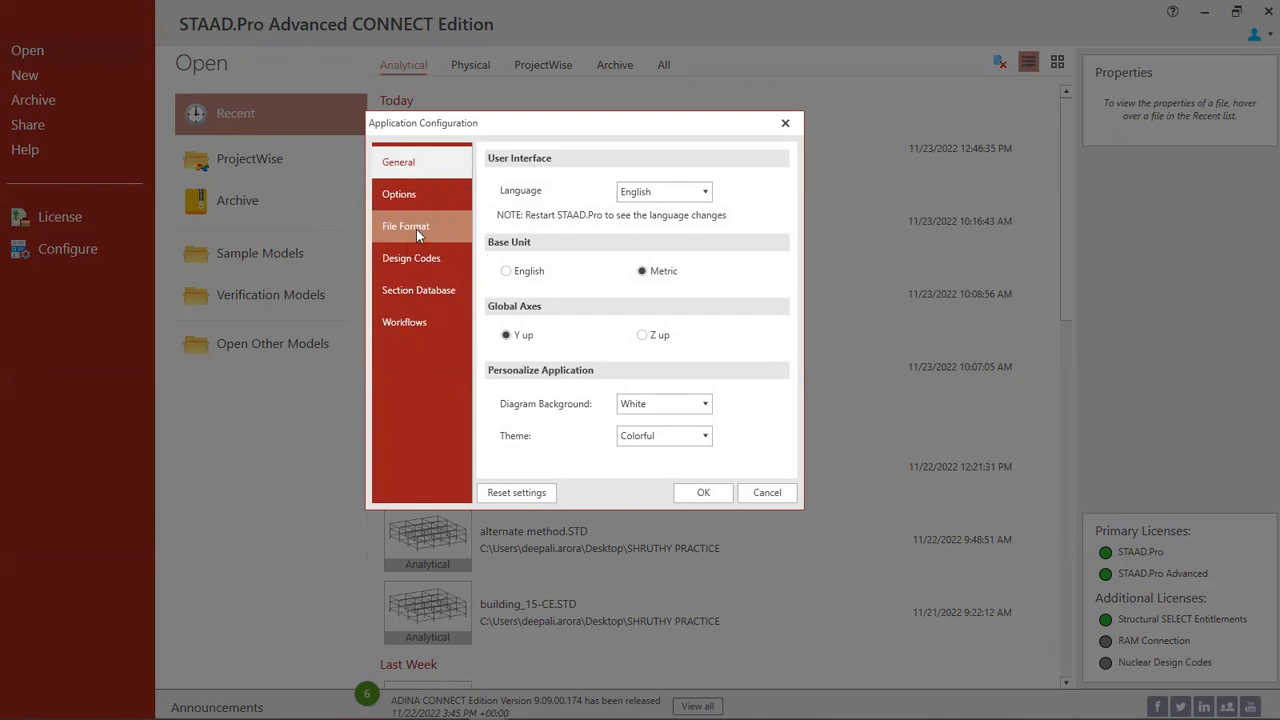
pyautogui.click(416, 229)
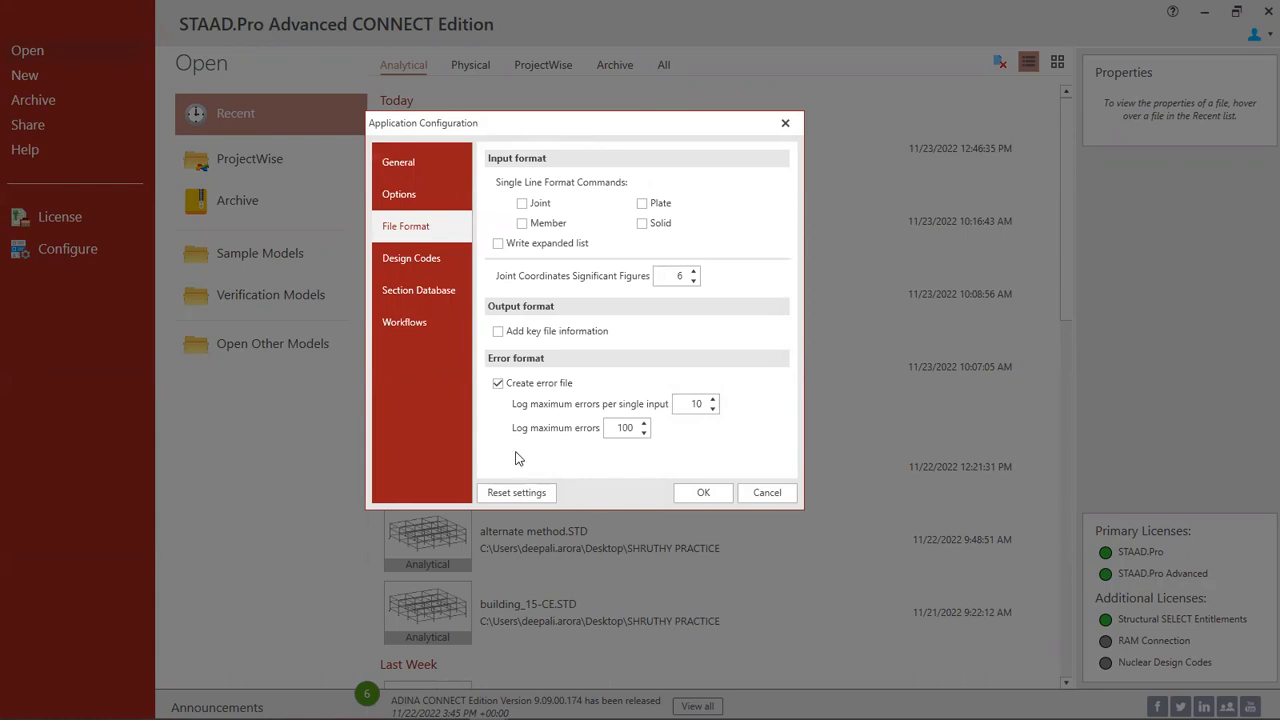
pyautogui.click(535, 177)
pyautogui.click(521, 203)
pyautogui.click(537, 225)
pyautogui.click(499, 244)
pyautogui.click(702, 492)
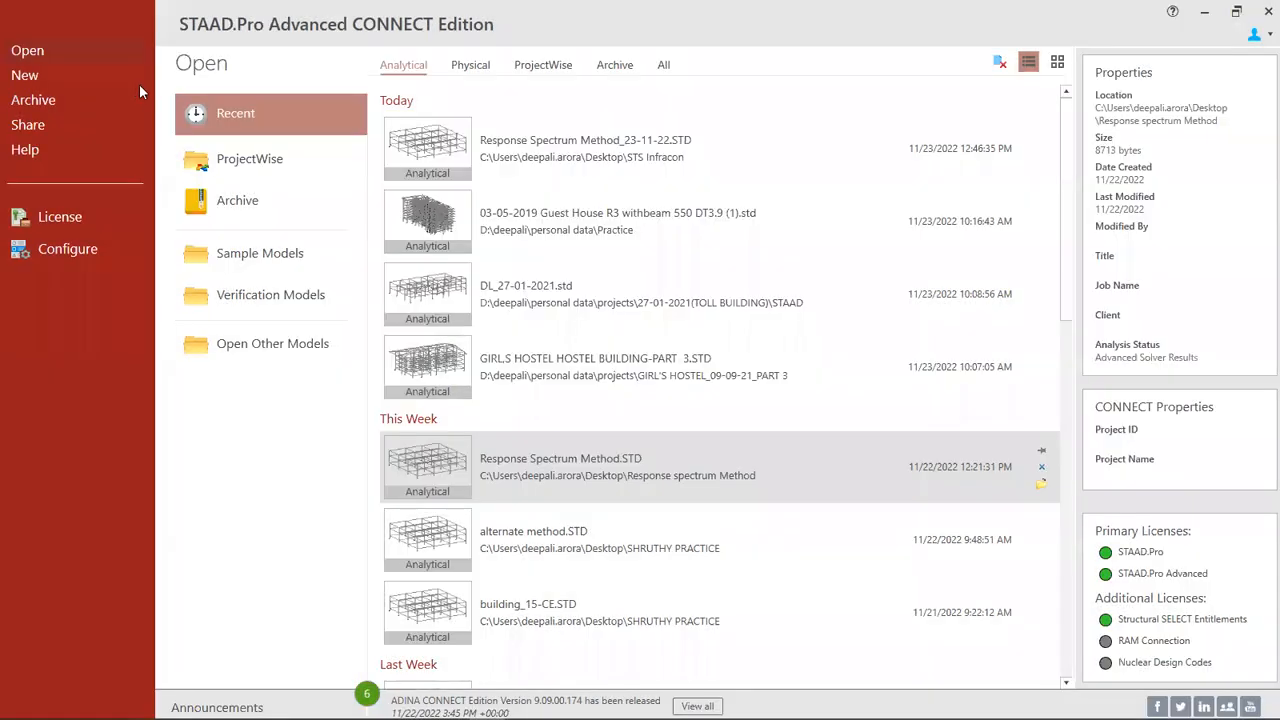
# Create a new metric Analytical model called Structure1, saved in a new folder named New folder on the Desktop
pyautogui.click(80, 77)
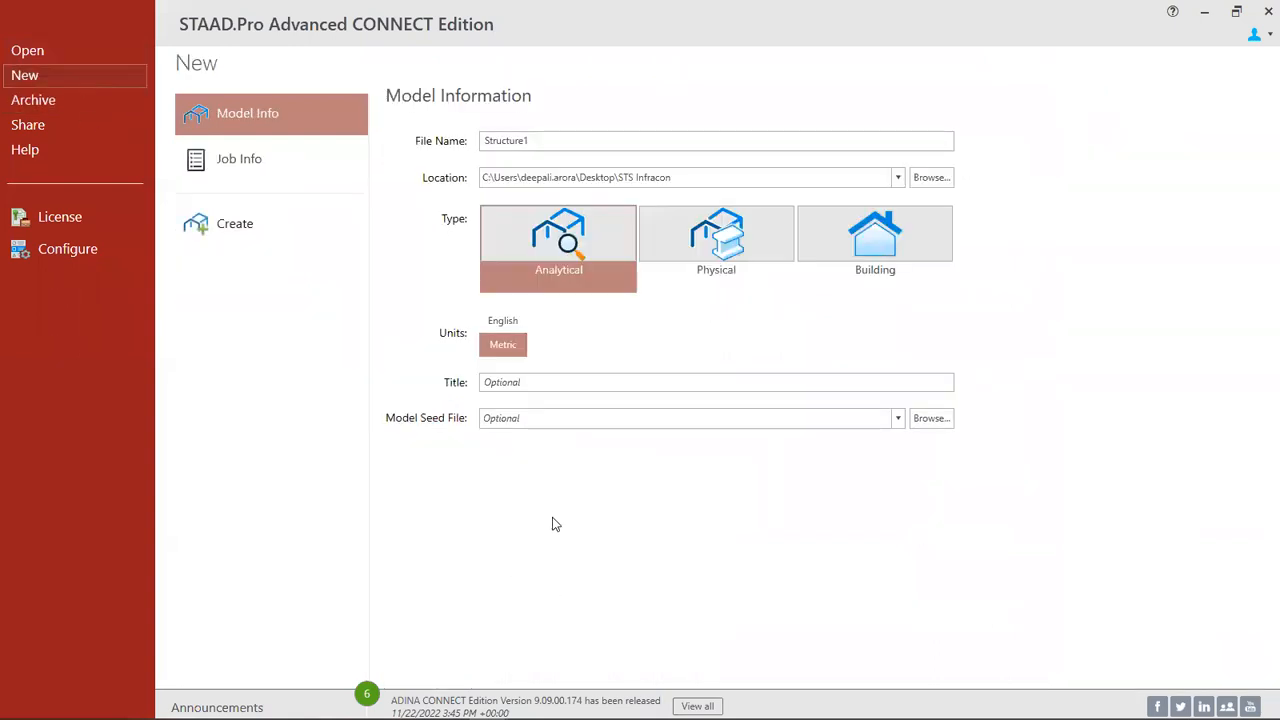
pyautogui.click(628, 146)
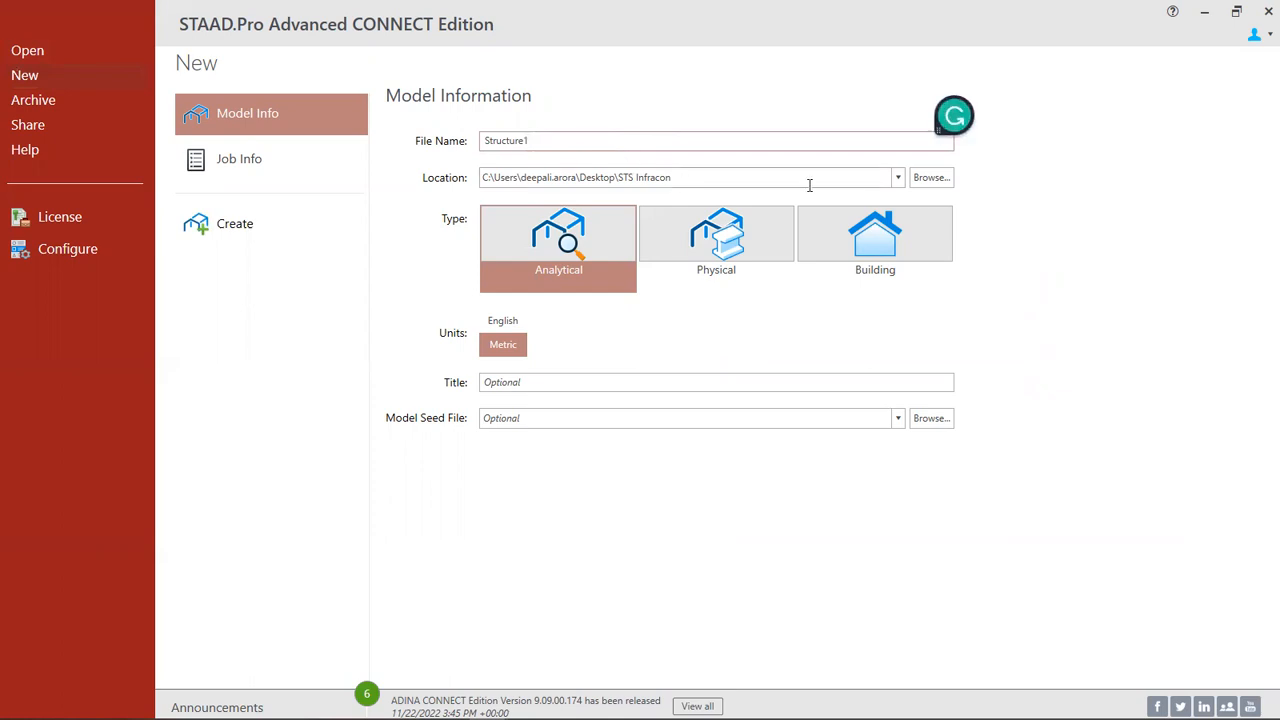
pyautogui.click(930, 178)
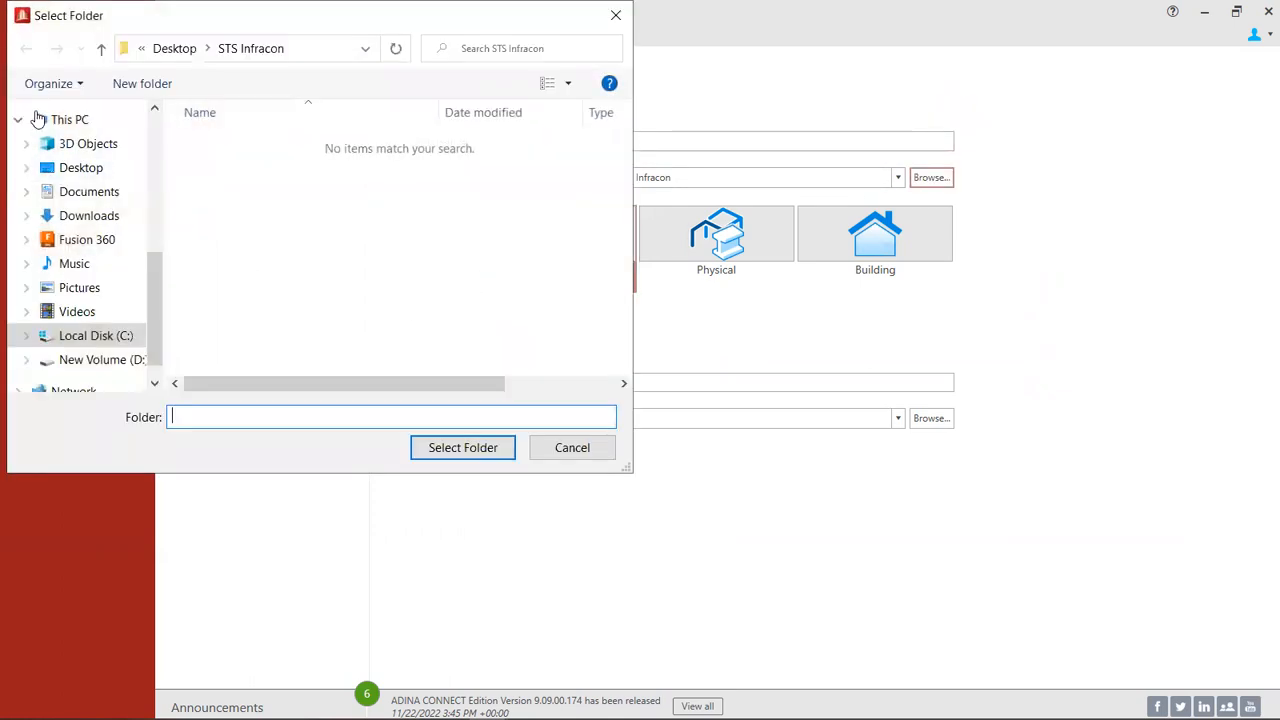
pyautogui.click(52, 168)
pyautogui.click(140, 86)
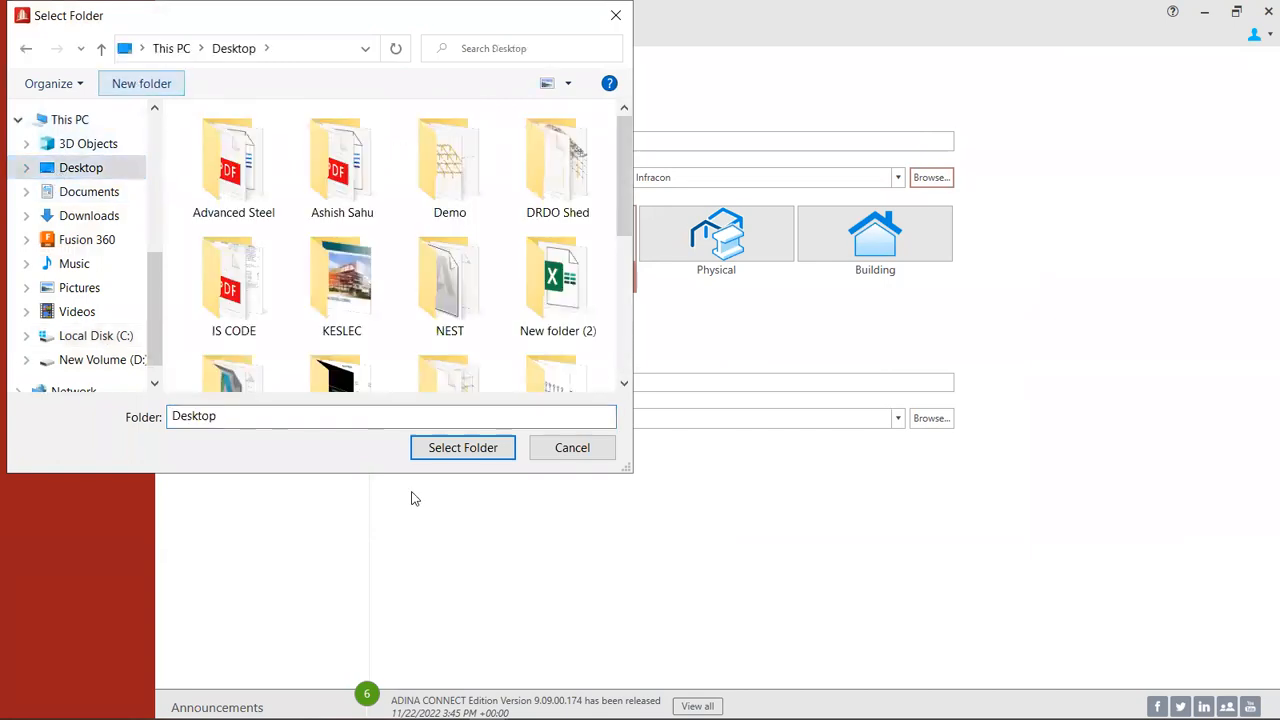
pyautogui.click(531, 358)
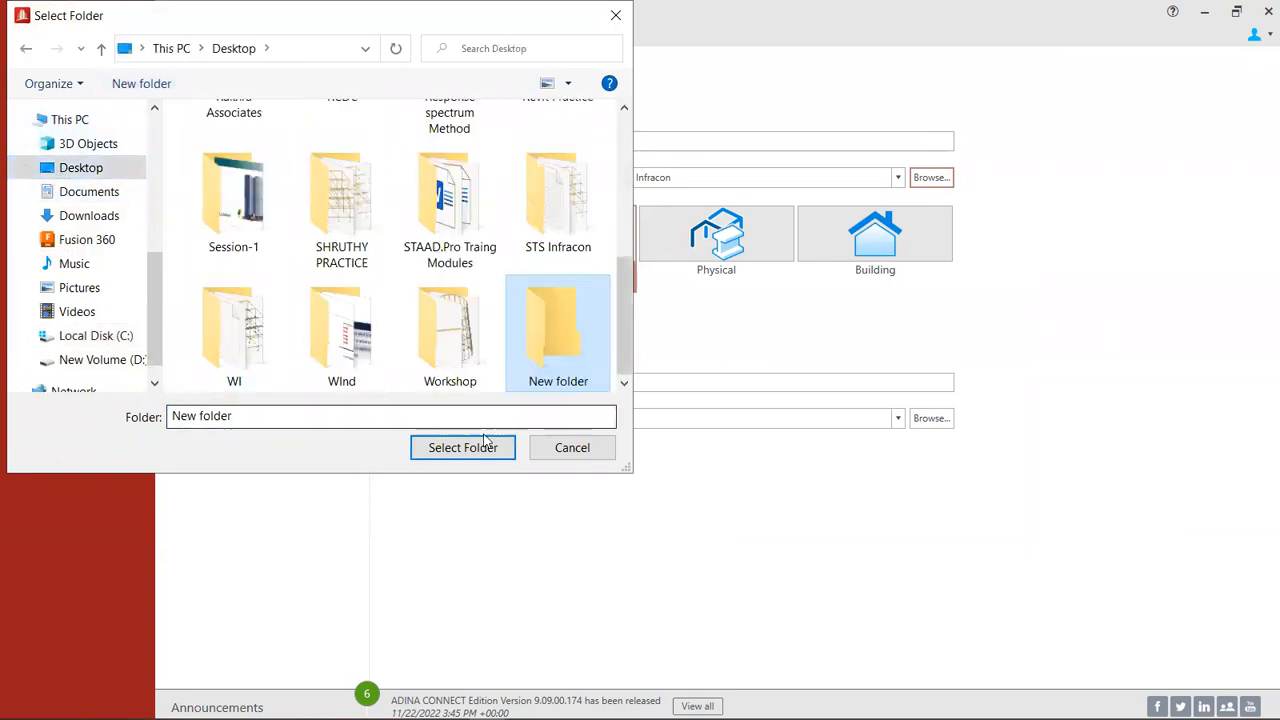
pyautogui.doubleClick(517, 380)
pyautogui.click(466, 448)
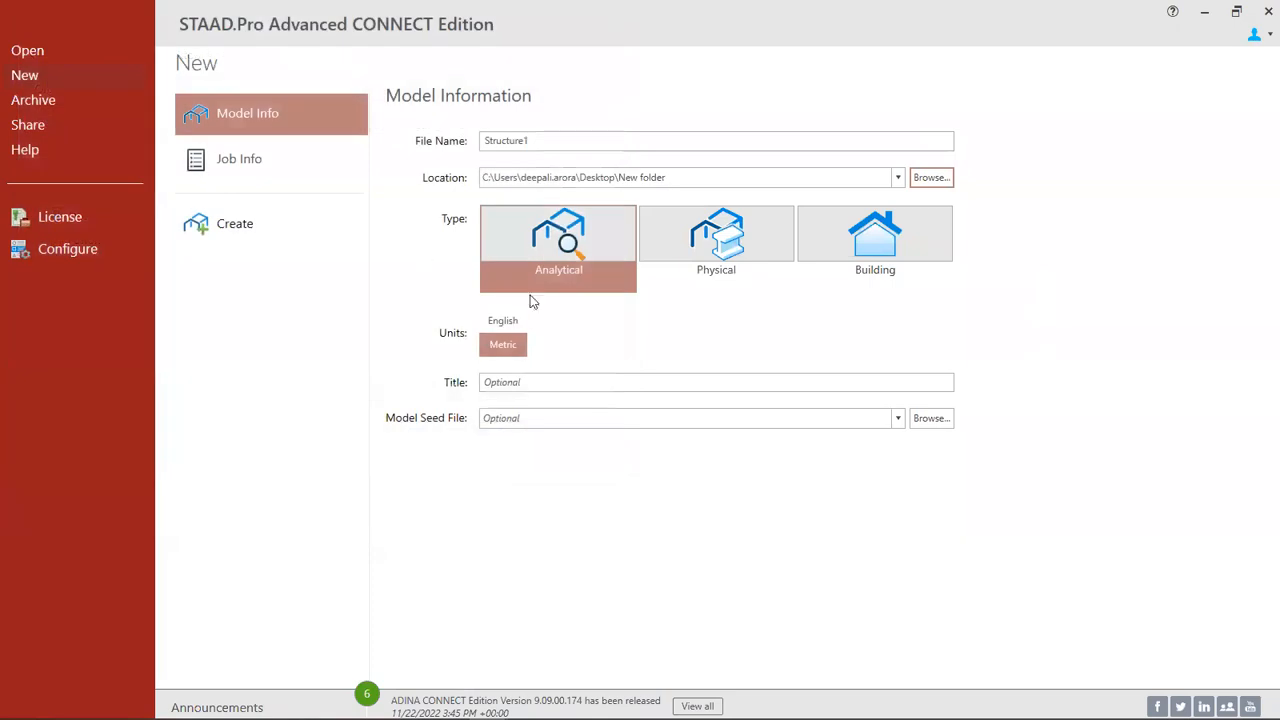
pyautogui.click(207, 226)
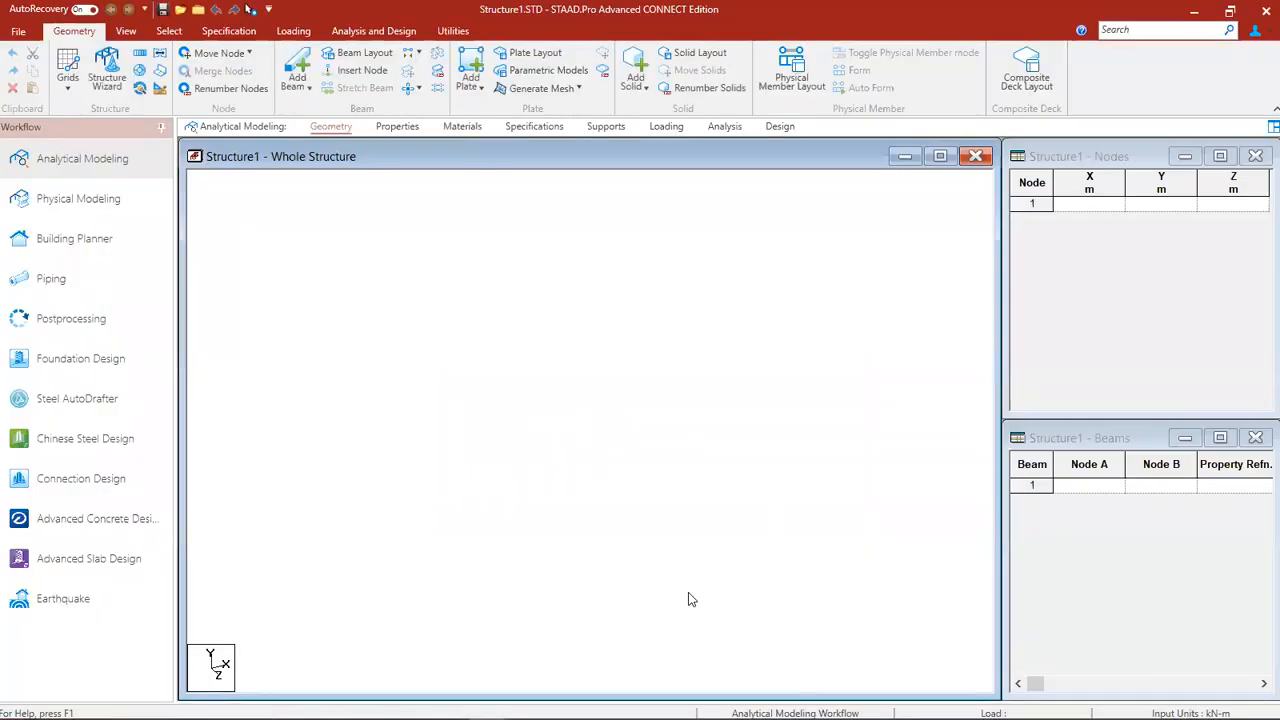
# Add node 1 at the origin (0, 0, 0) in the nodes table
pyautogui.click(1098, 210)
pyautogui.write('0')
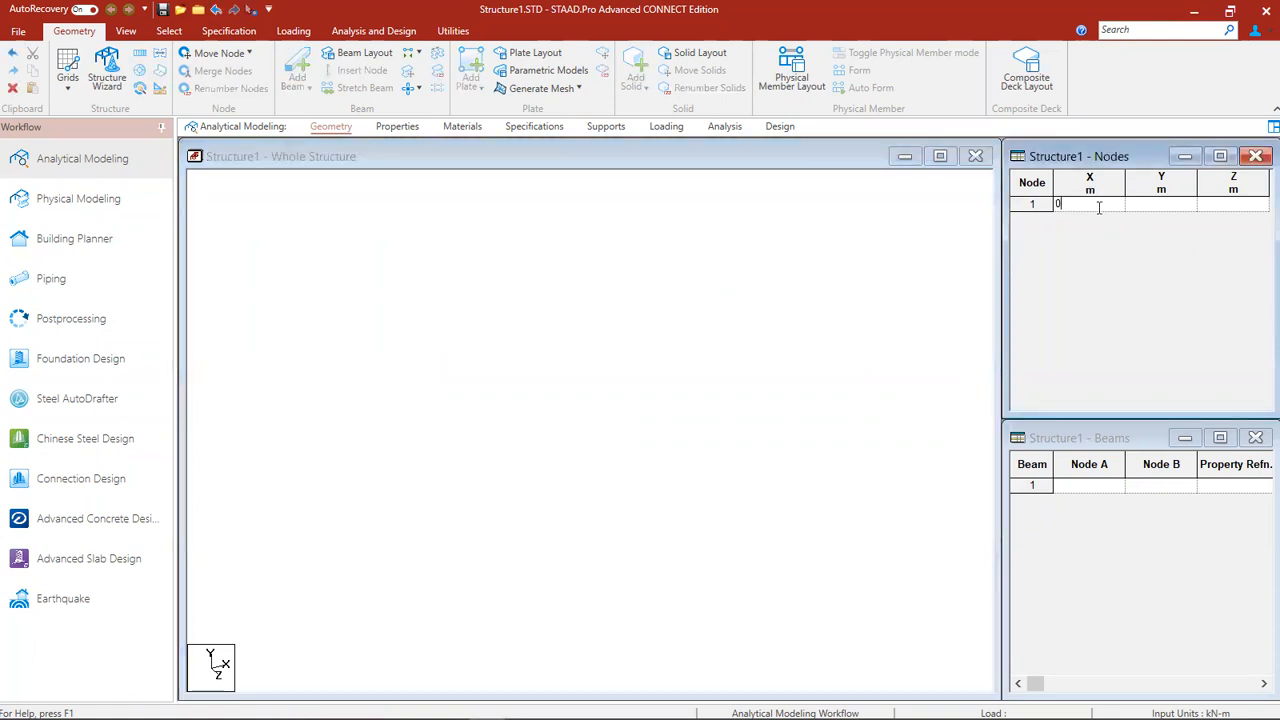
pyautogui.press('Tab')
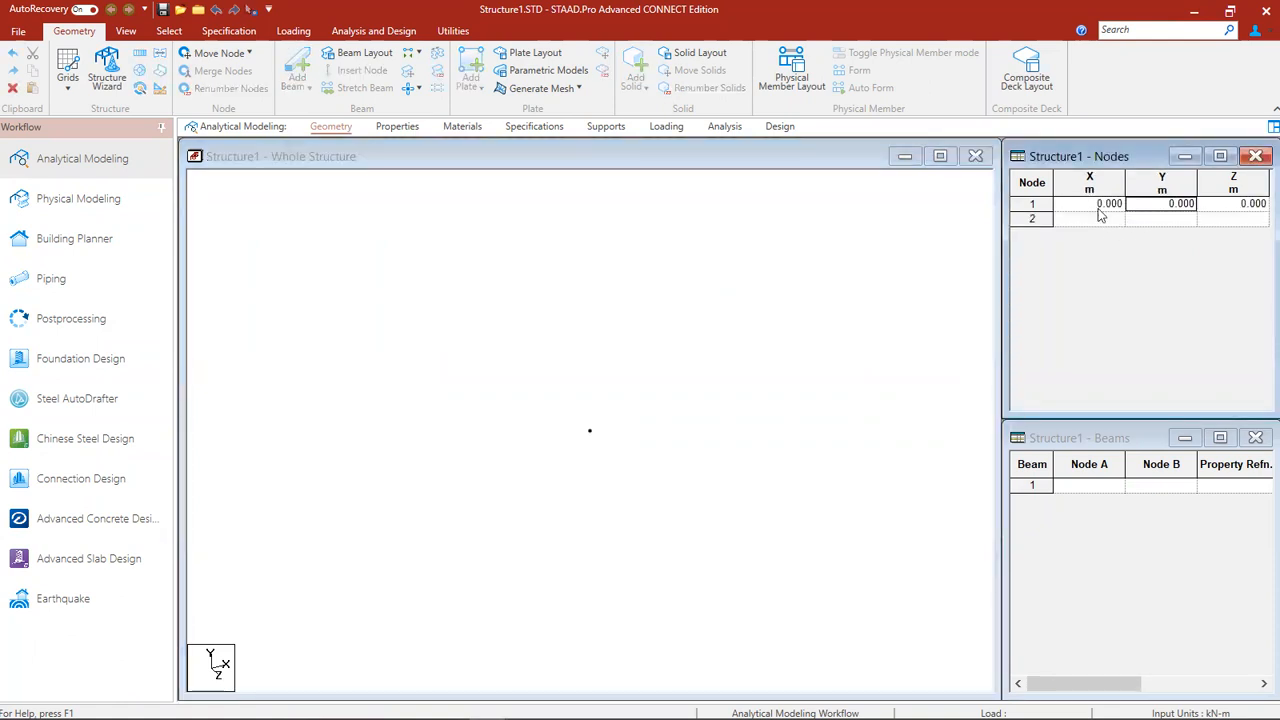
# Repeat the origin node three times along X at 5 m spacing, linking the copies with beams
pyautogui.click(649, 451)
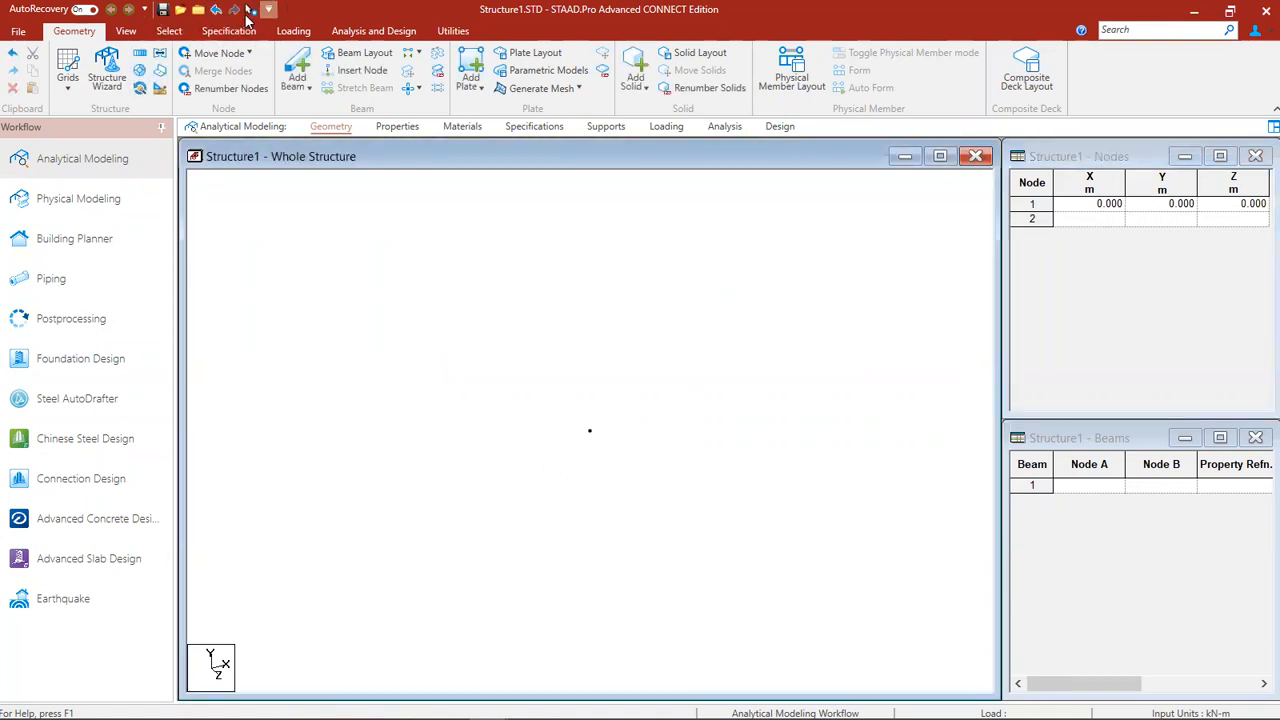
pyautogui.click(250, 9)
pyautogui.moveTo(643, 357); pyautogui.dragTo(454, 525)
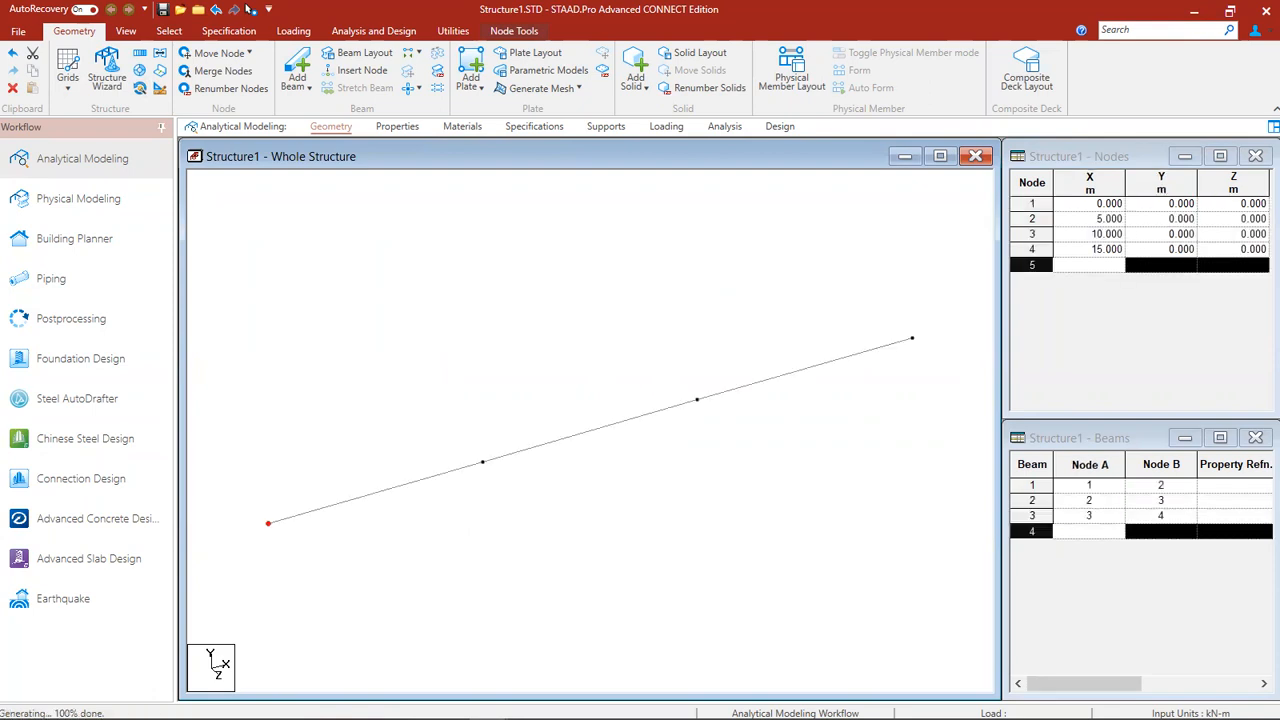
pyautogui.click(800, 409)
pyautogui.scroll(-2, 768, 400)
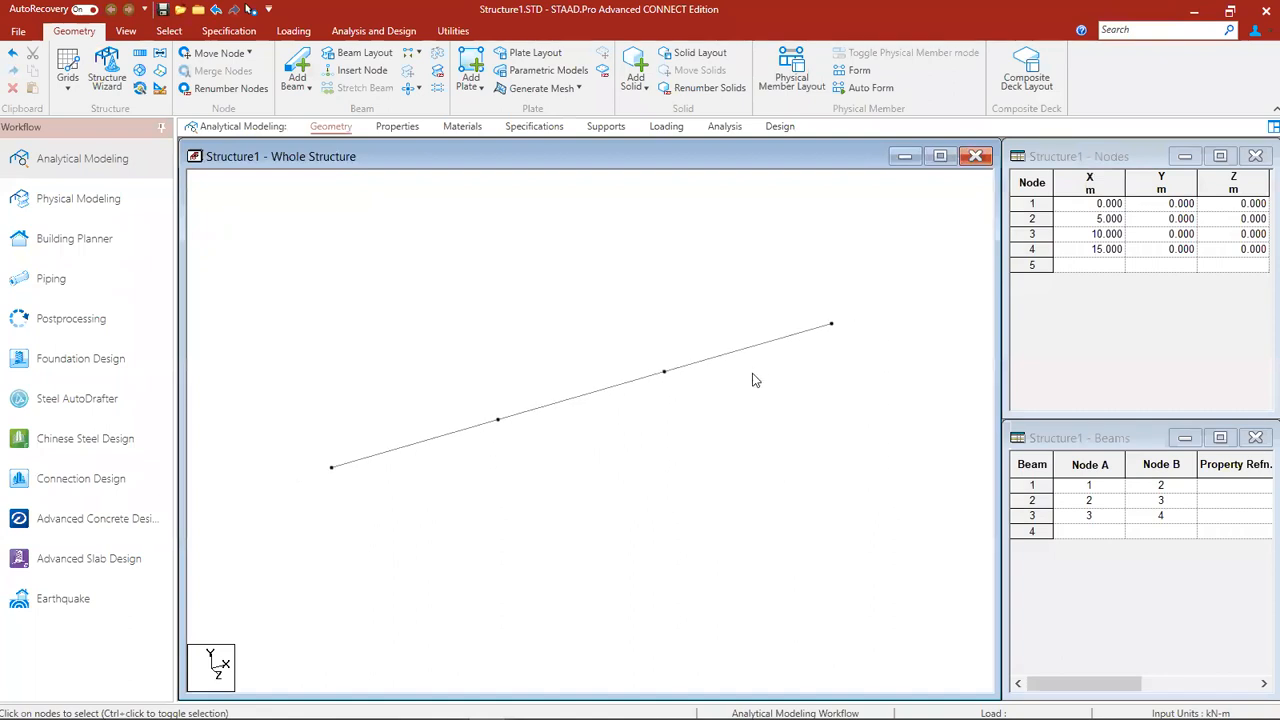
# Examine how the command file writes the joint coordinates and member incidences, then close the editor
pyautogui.click(455, 31)
pyautogui.click(420, 88)
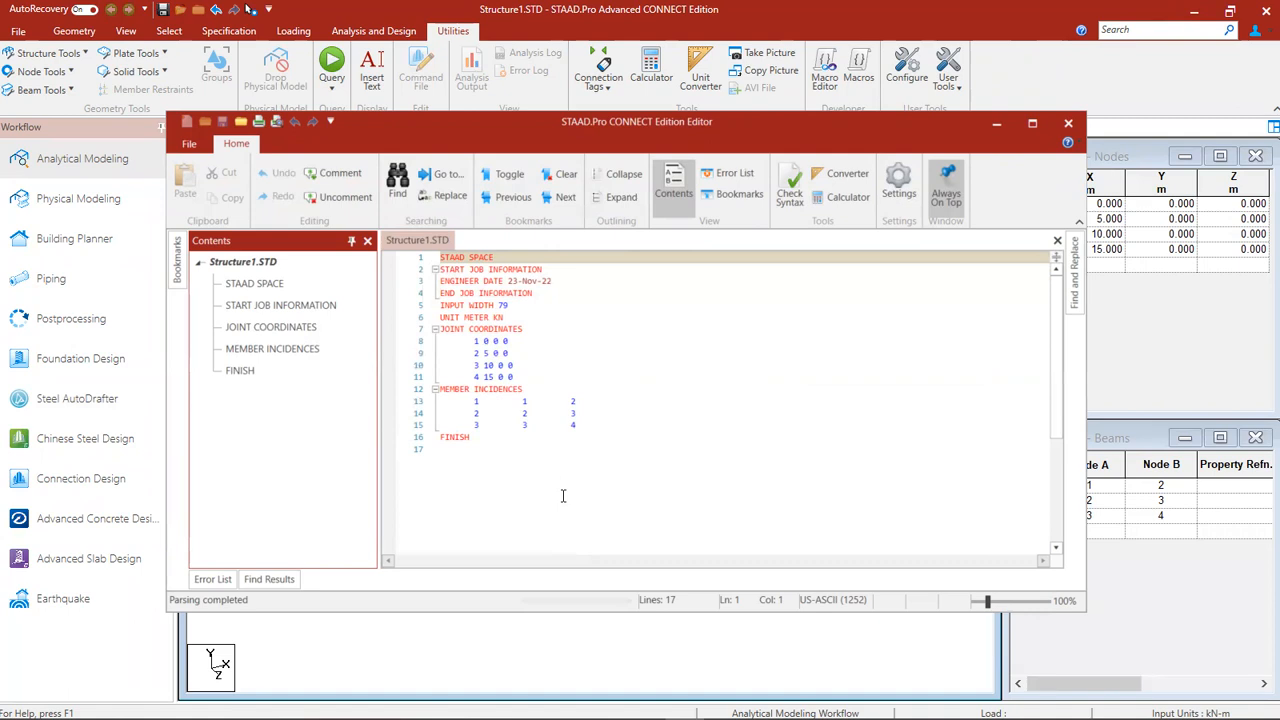
pyautogui.click(477, 404)
pyautogui.click(528, 418)
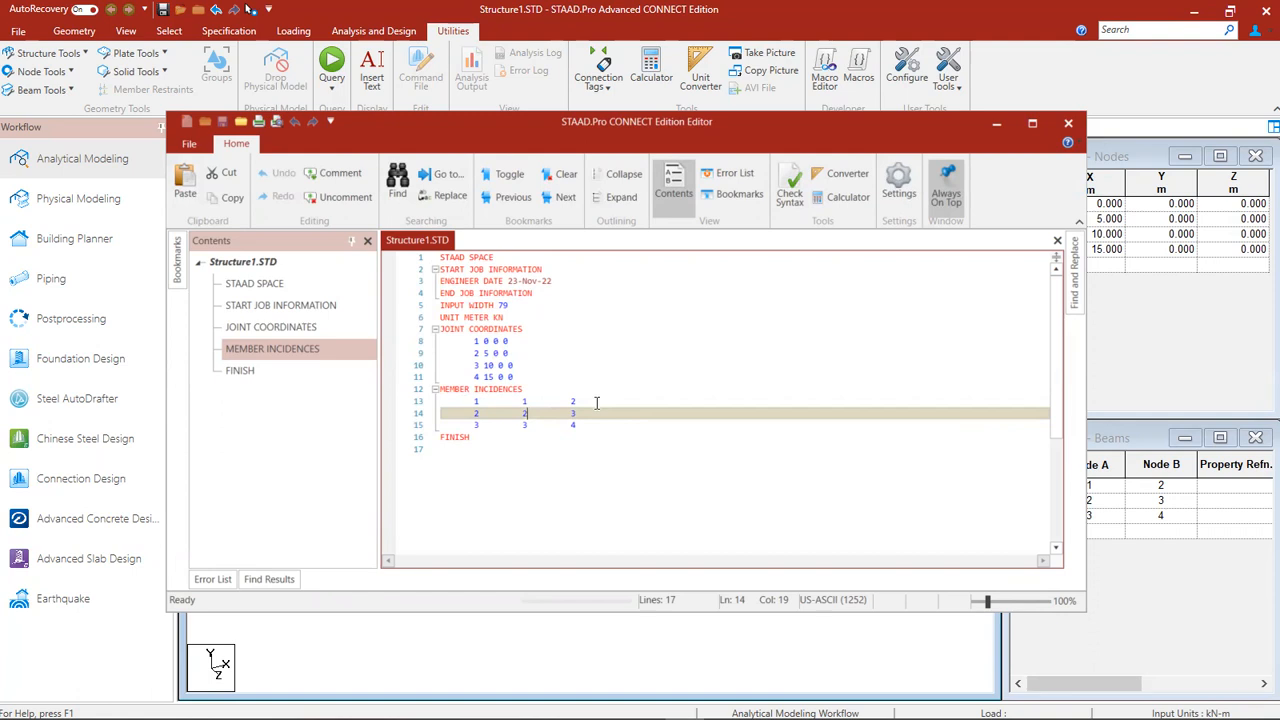
pyautogui.click(1070, 124)
# Repeat the whole beam line four times along Z at 5 m spacing, linking the copies with beams to form a grid
pyautogui.moveTo(910, 277); pyautogui.dragTo(251, 570)
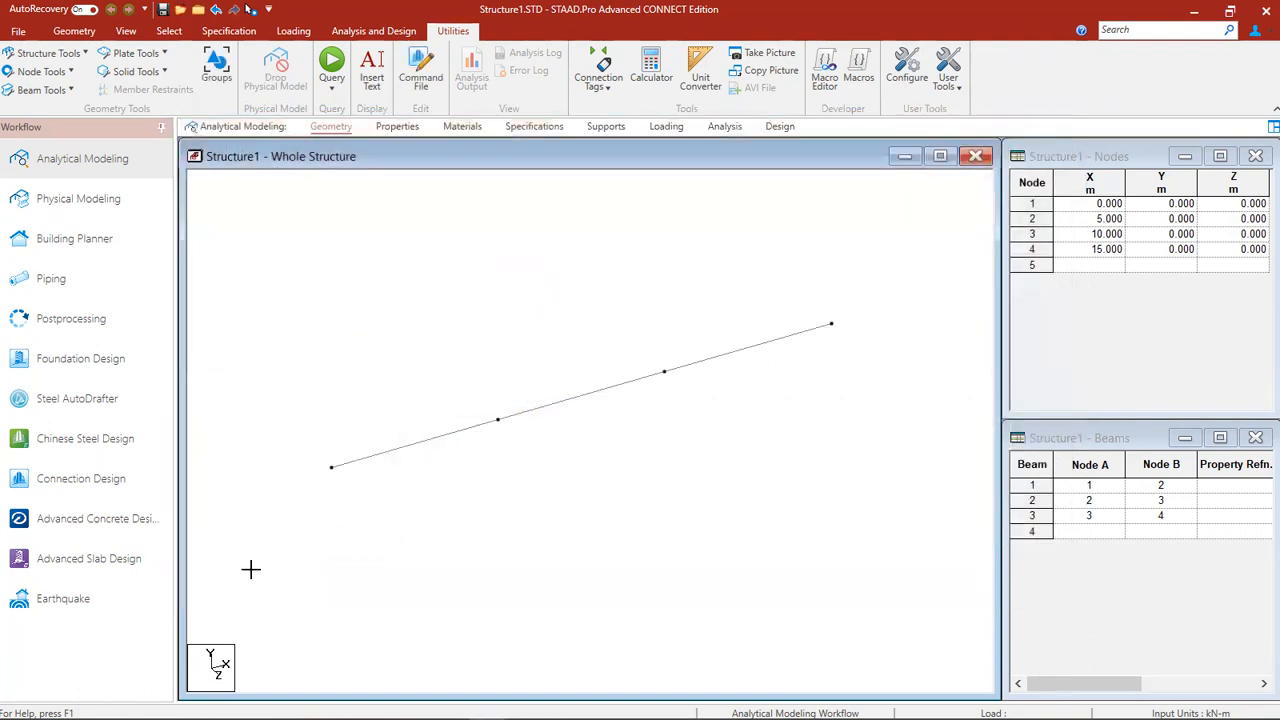
pyautogui.click(74, 31)
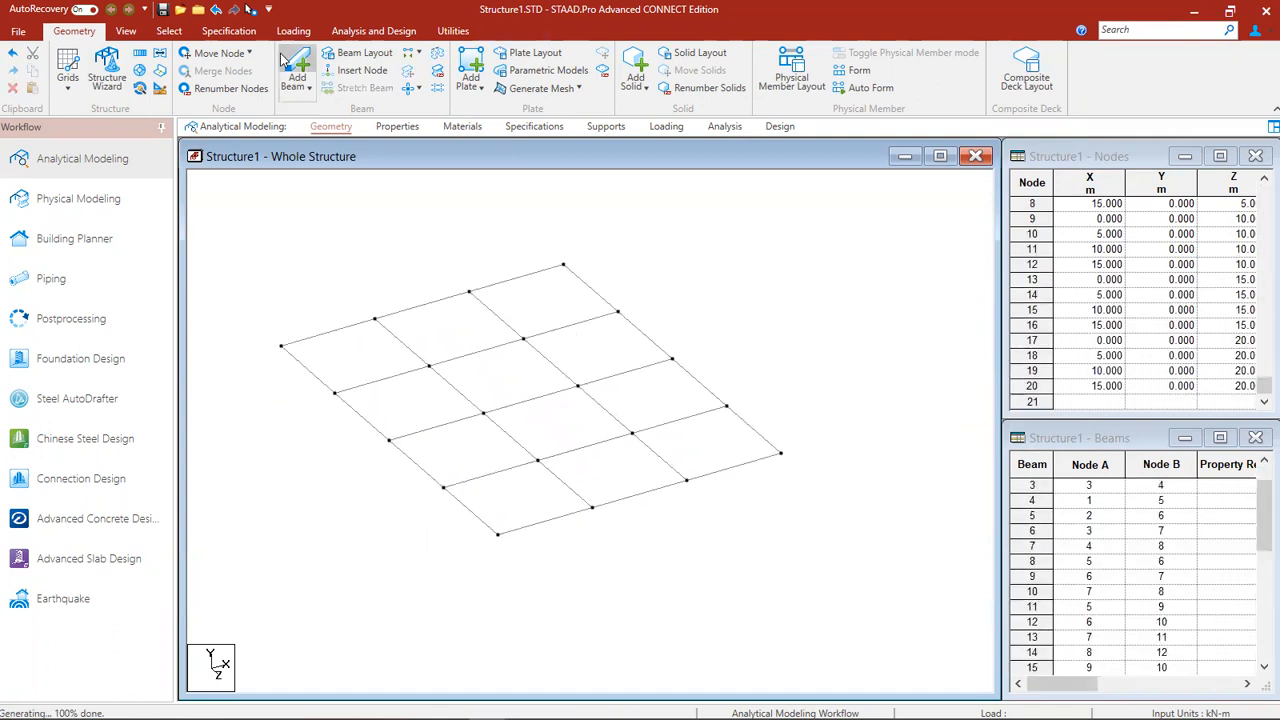
# Review the grid's joint coordinates and member incidences in the command file, then close the editor
pyautogui.click(453, 31)
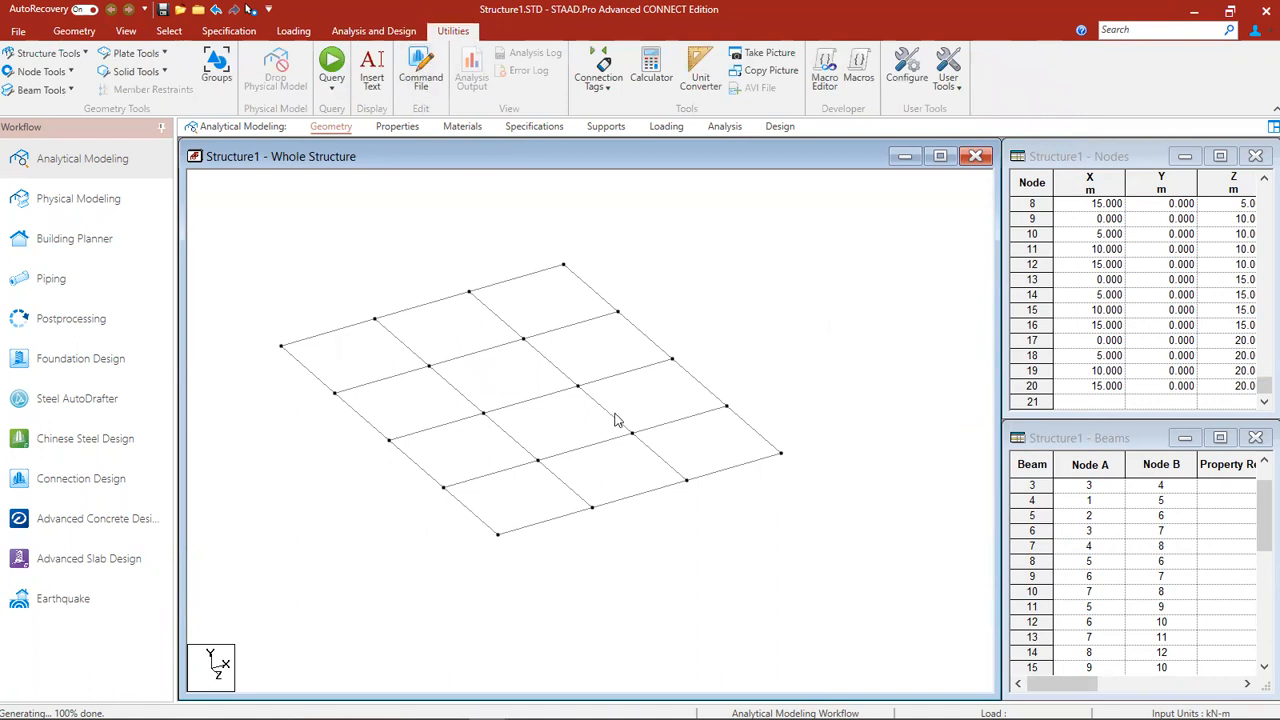
pyautogui.click(250, 9)
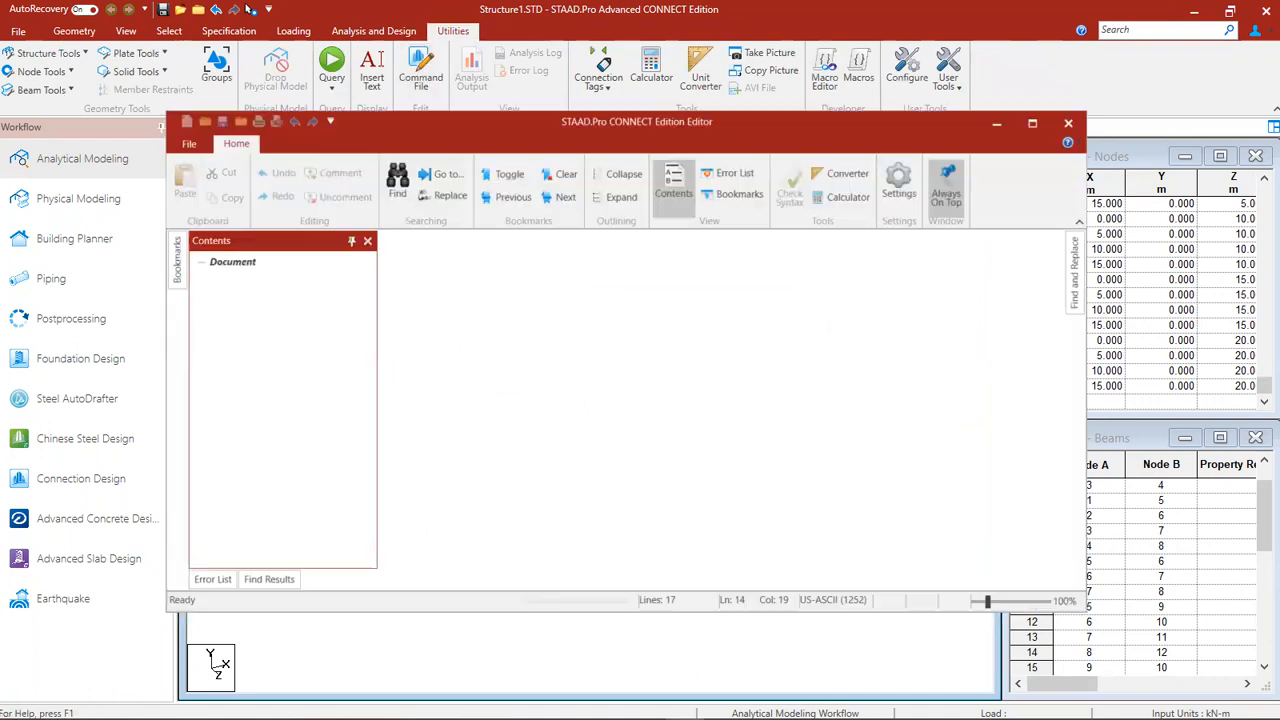
pyautogui.scroll(-7, 643, 389)
pyautogui.scroll(-10, 525, 330)
pyautogui.scroll(7, 521, 452)
pyautogui.scroll(5, 521, 452)
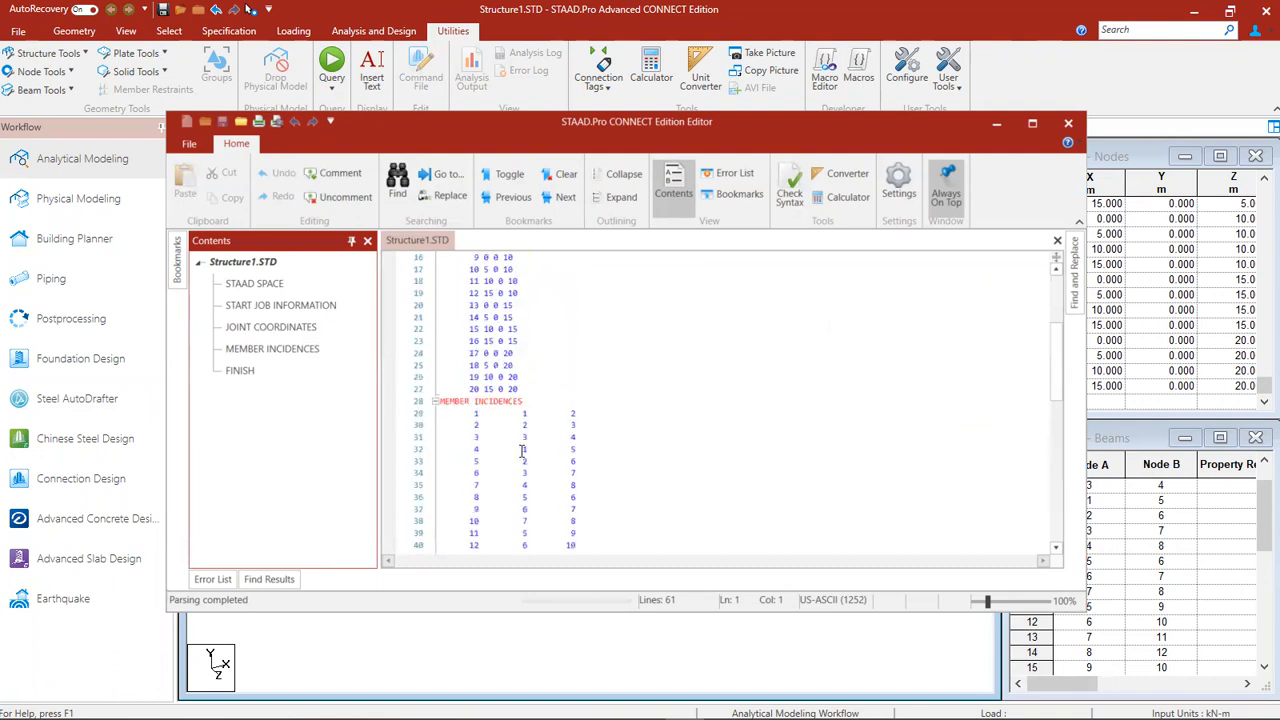
pyautogui.scroll(1, 521, 452)
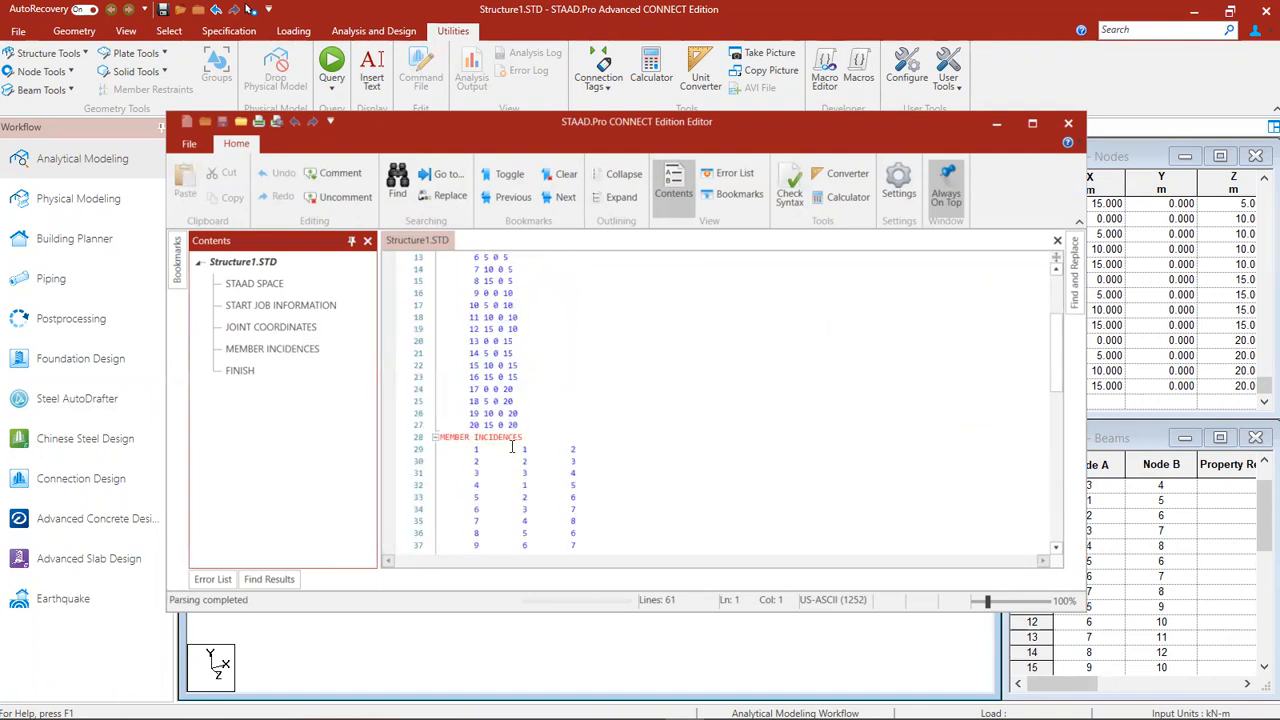
pyautogui.scroll(-5, 574, 495)
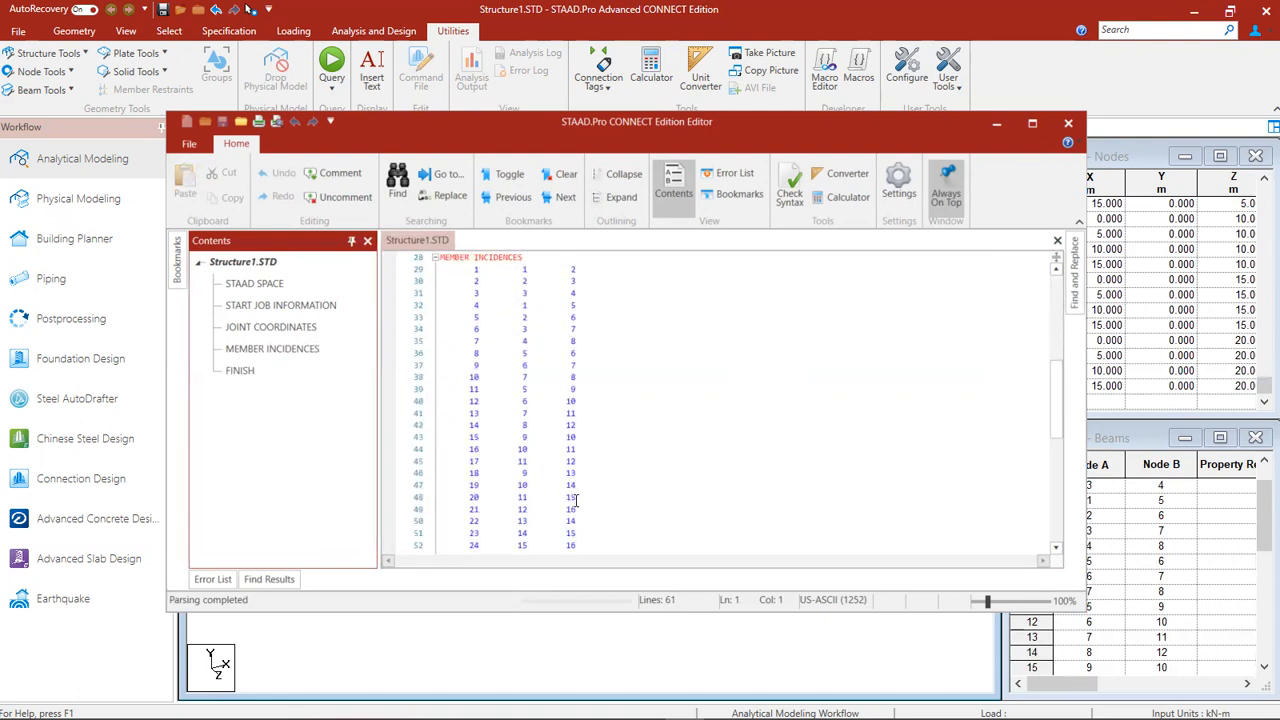
pyautogui.click(1068, 123)
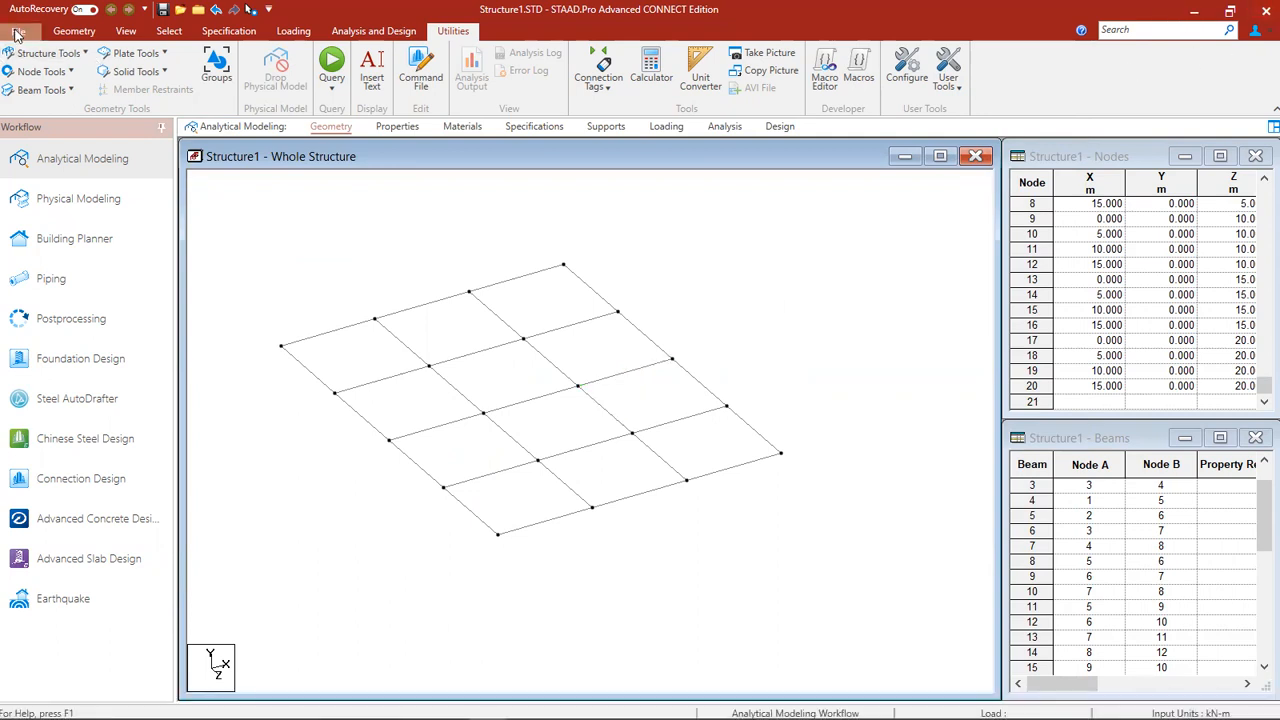
# Close the Structure1 model and return to the start page
pyautogui.click(16, 35)
pyautogui.click(30, 99)
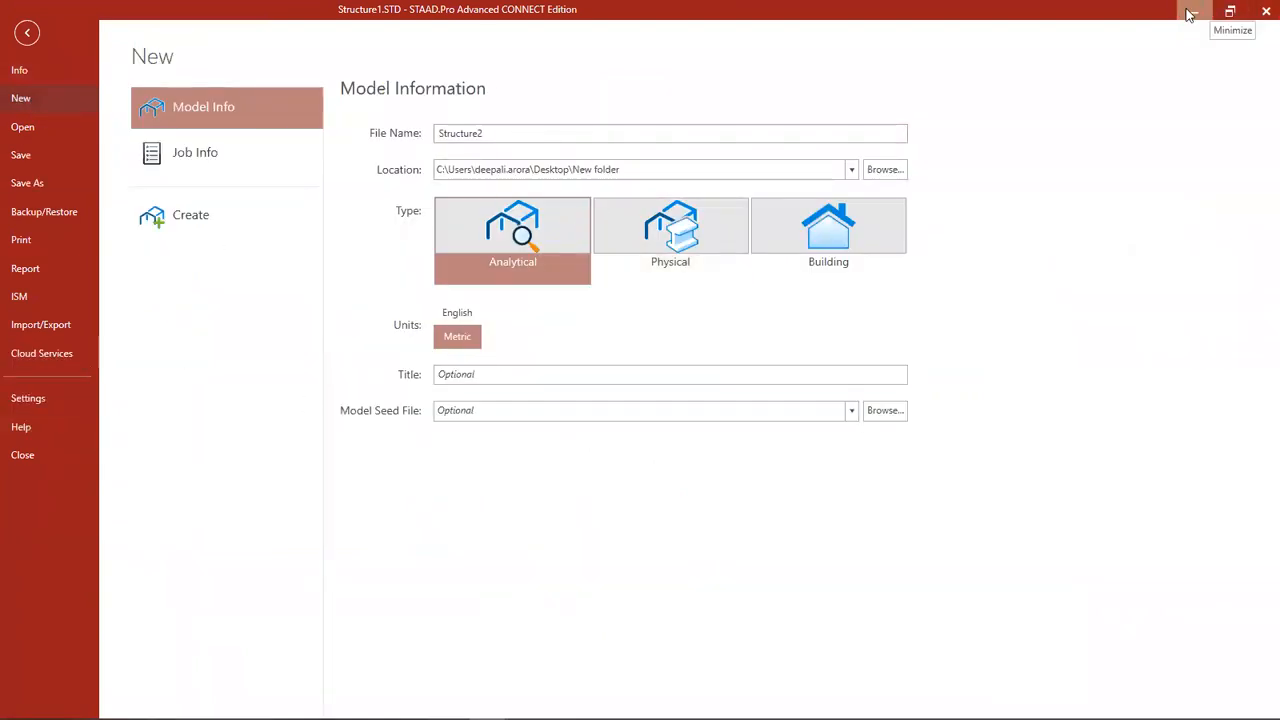
pyautogui.click(26, 37)
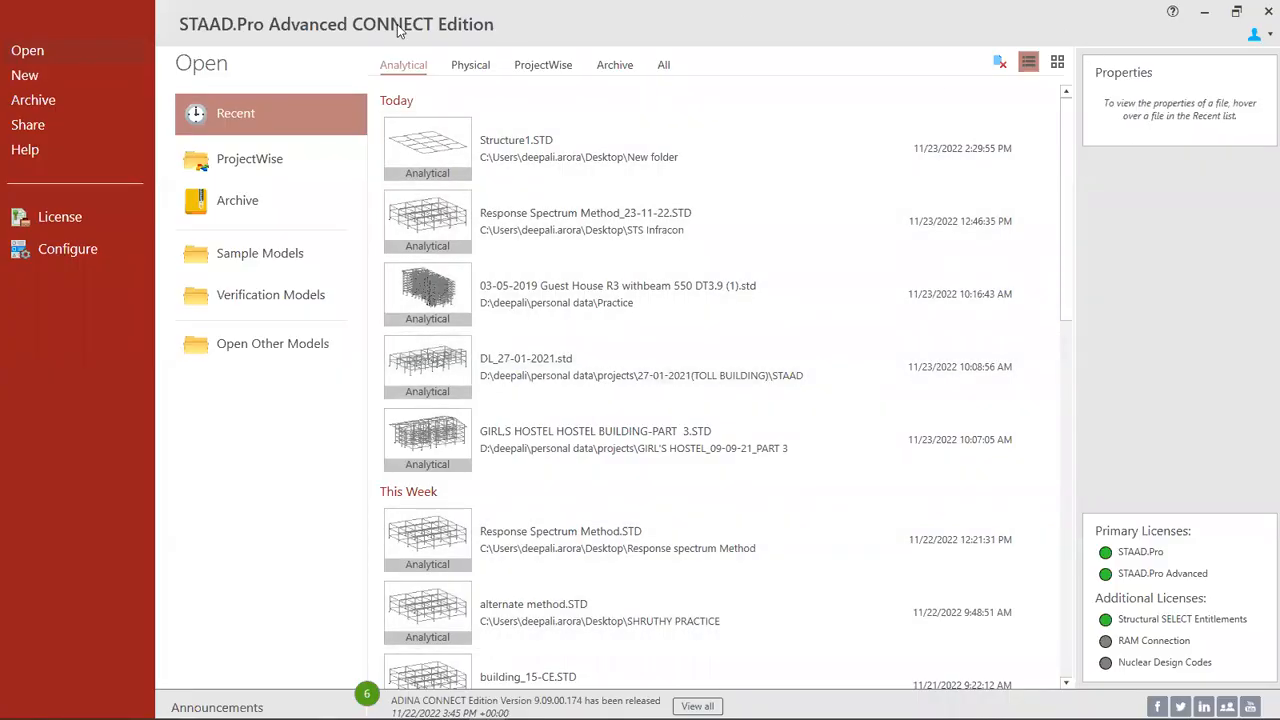
# Turn off the single line format commands for Joint and Member and the Write expanded list option
pyautogui.click(75, 251)
pyautogui.click(392, 228)
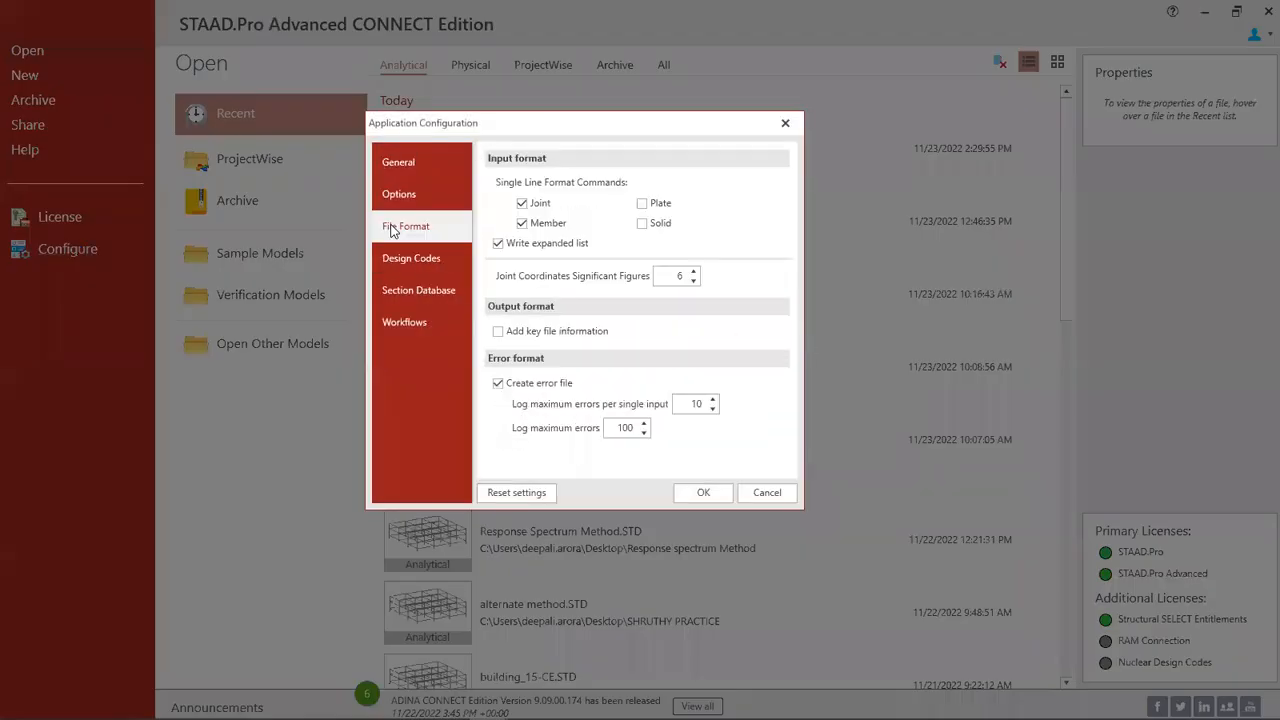
pyautogui.click(521, 223)
pyautogui.click(521, 204)
pyautogui.click(498, 243)
pyautogui.click(704, 492)
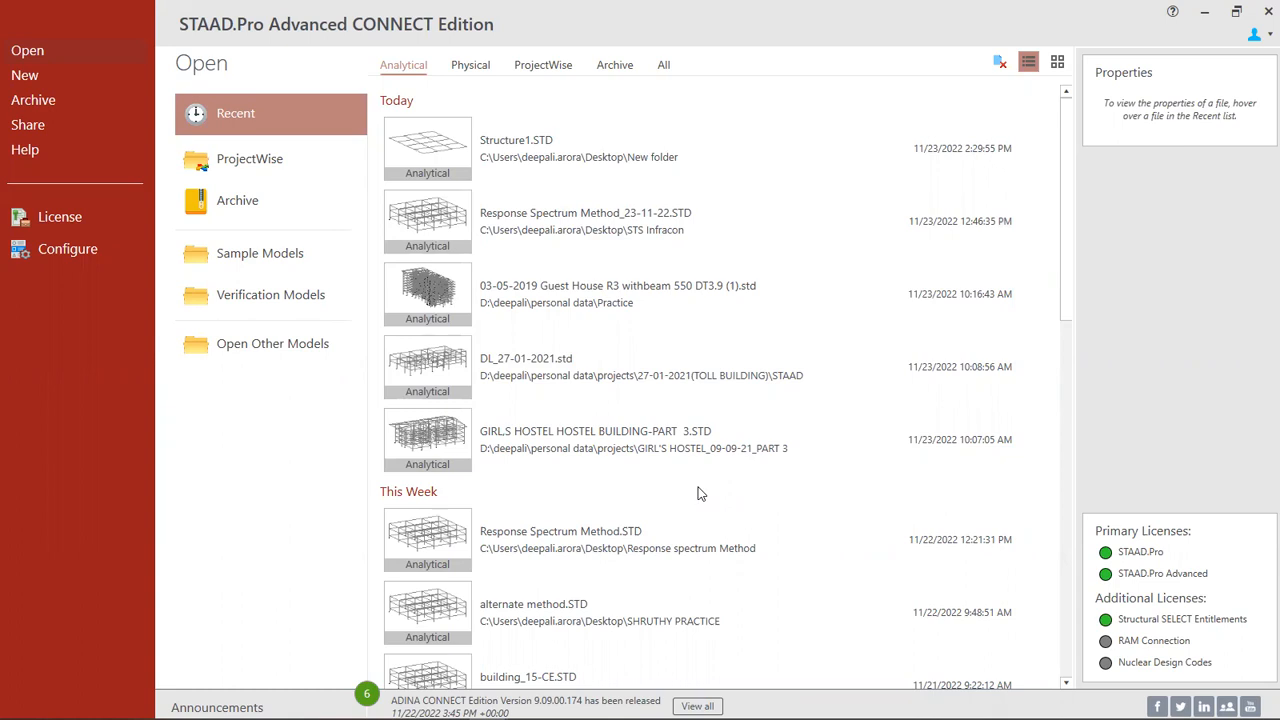
# Create a new metric Analytical model named Structure2 in the same Desktop folder, New folder
pyautogui.click(41, 74)
pyautogui.click(547, 142)
pyautogui.press('BackSpace')
pyautogui.write('2')
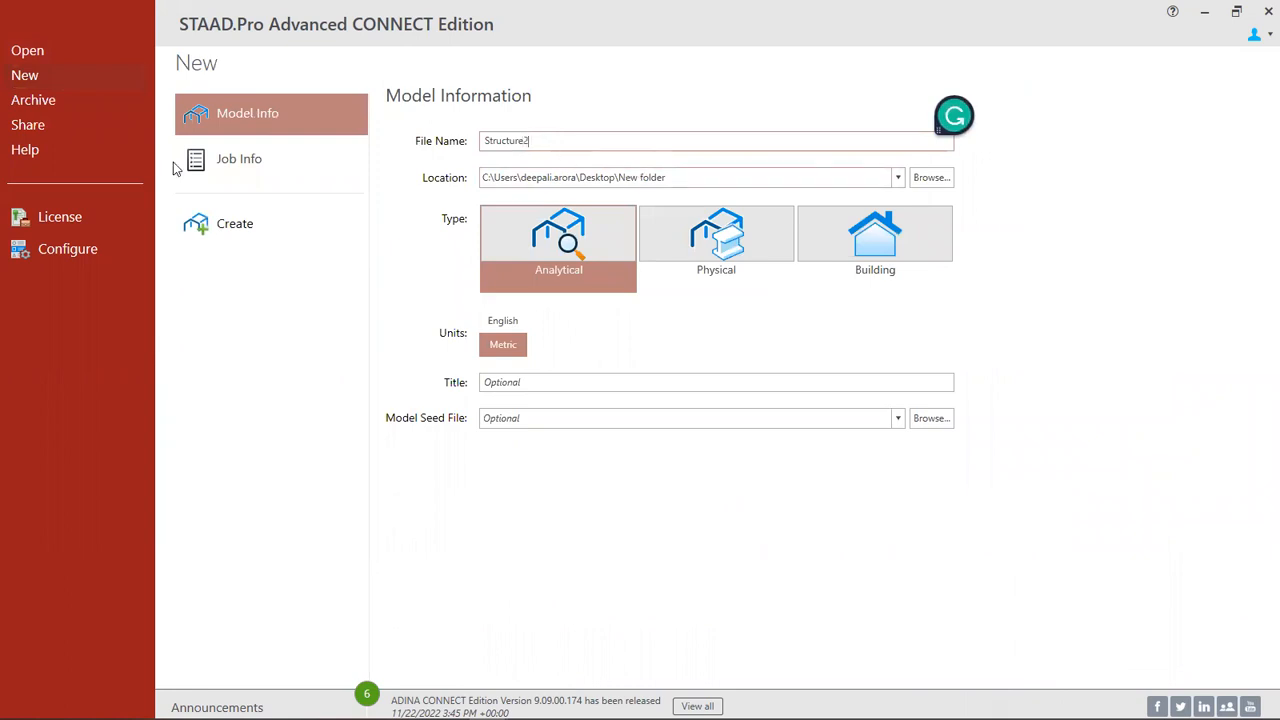
pyautogui.click(225, 221)
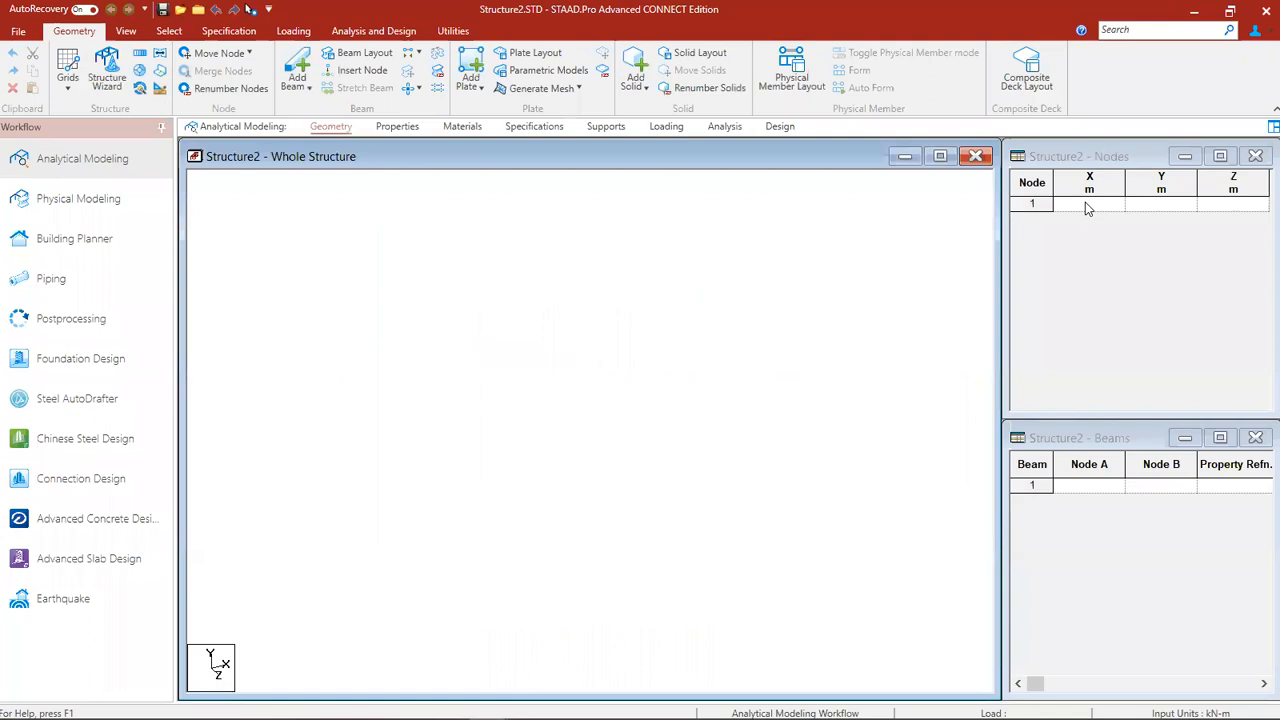
# Place the first node of Structure2 at coordinates 0, 0, 0 using the nodes table
pyautogui.click(1088, 206)
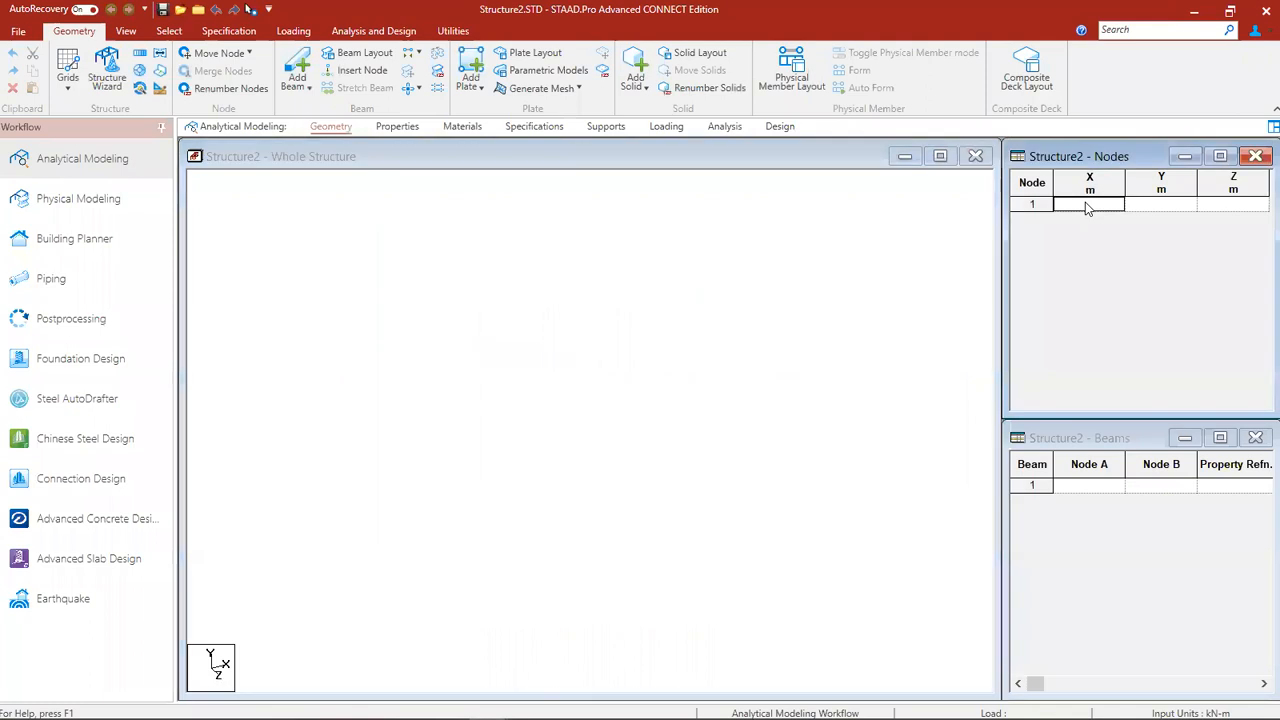
pyautogui.write('0')
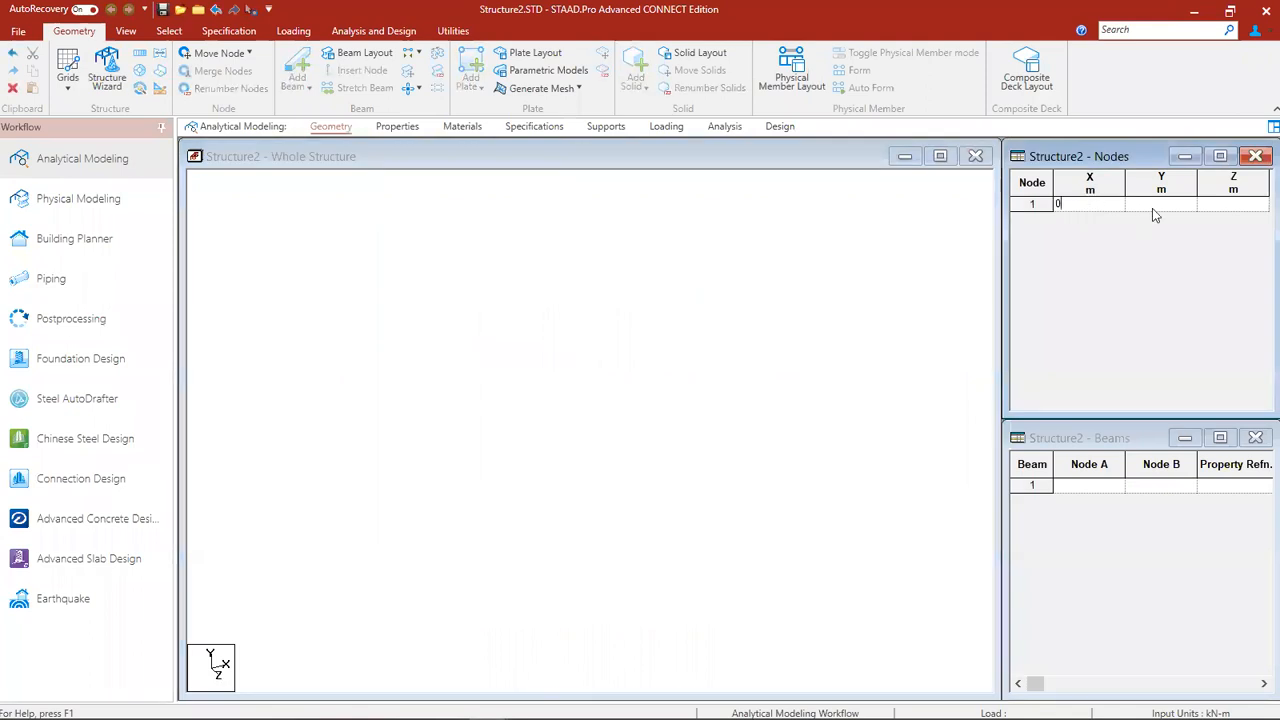
pyautogui.click(975, 242)
pyautogui.click(1105, 205)
pyautogui.write('0')
pyautogui.press('Tab')
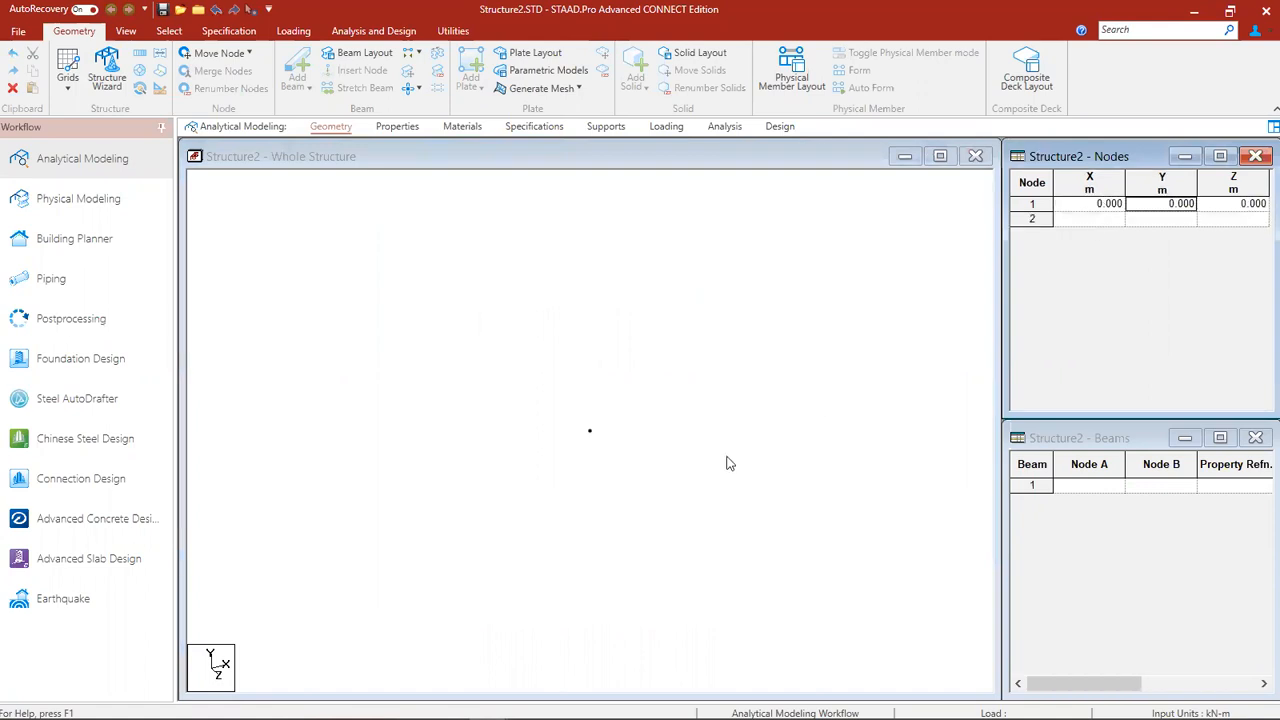
# Repeat the origin node four times along X at 5 m spacing, linking the copies with beams
pyautogui.click(729, 459)
pyautogui.moveTo(798, 355); pyautogui.dragTo(466, 554)
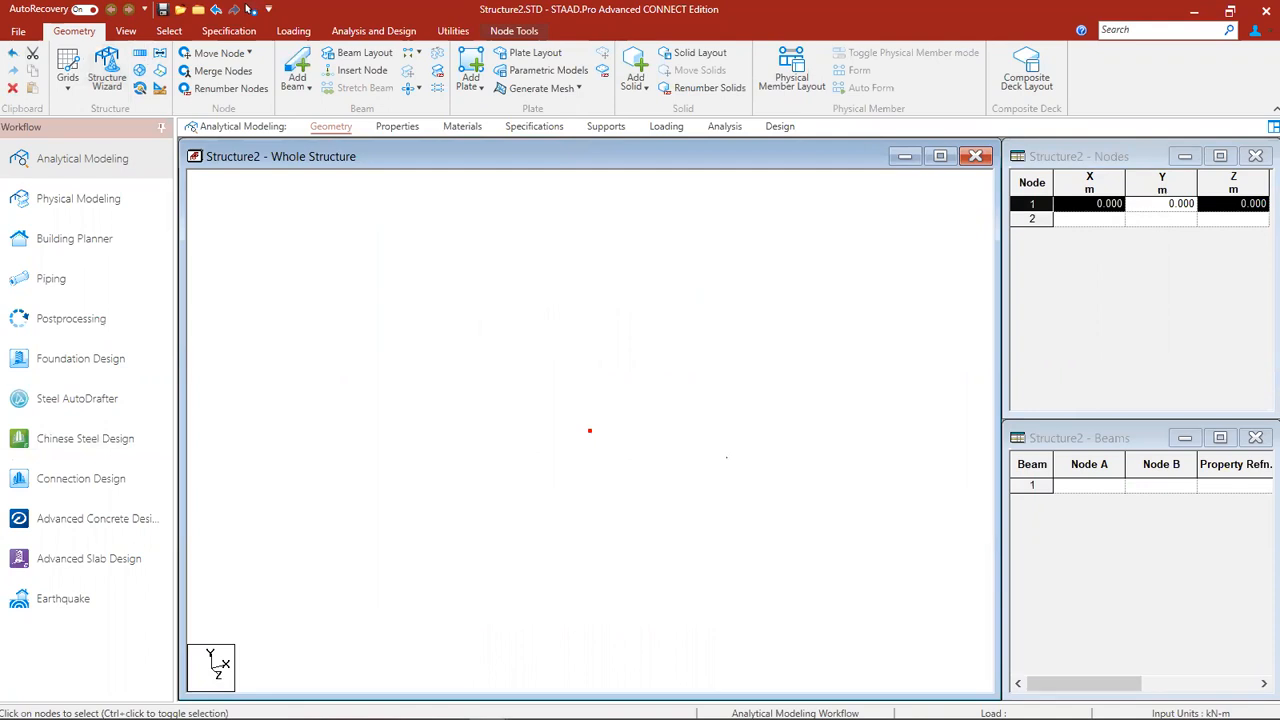
pyautogui.click(881, 371)
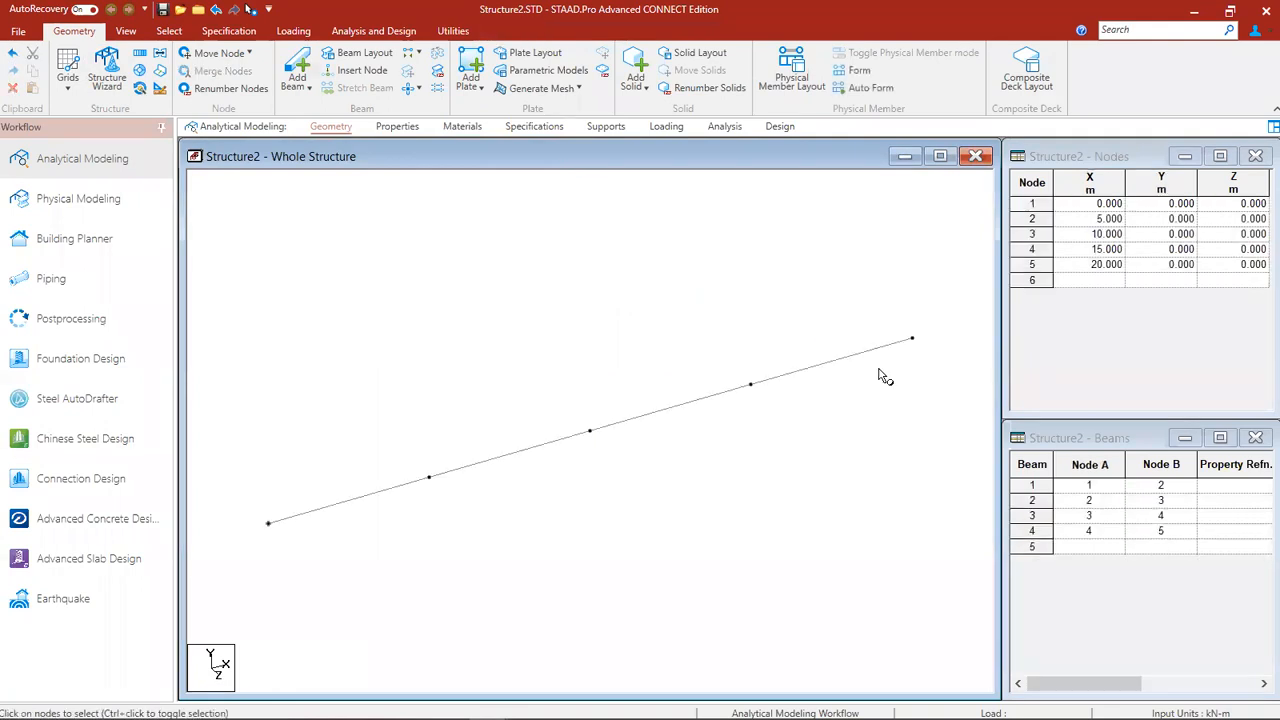
# Repeat the whole beam line five times along Z at 5 m spacing, linking the copies with beams to form a grid
pyautogui.moveTo(938, 306); pyautogui.dragTo(209, 571)
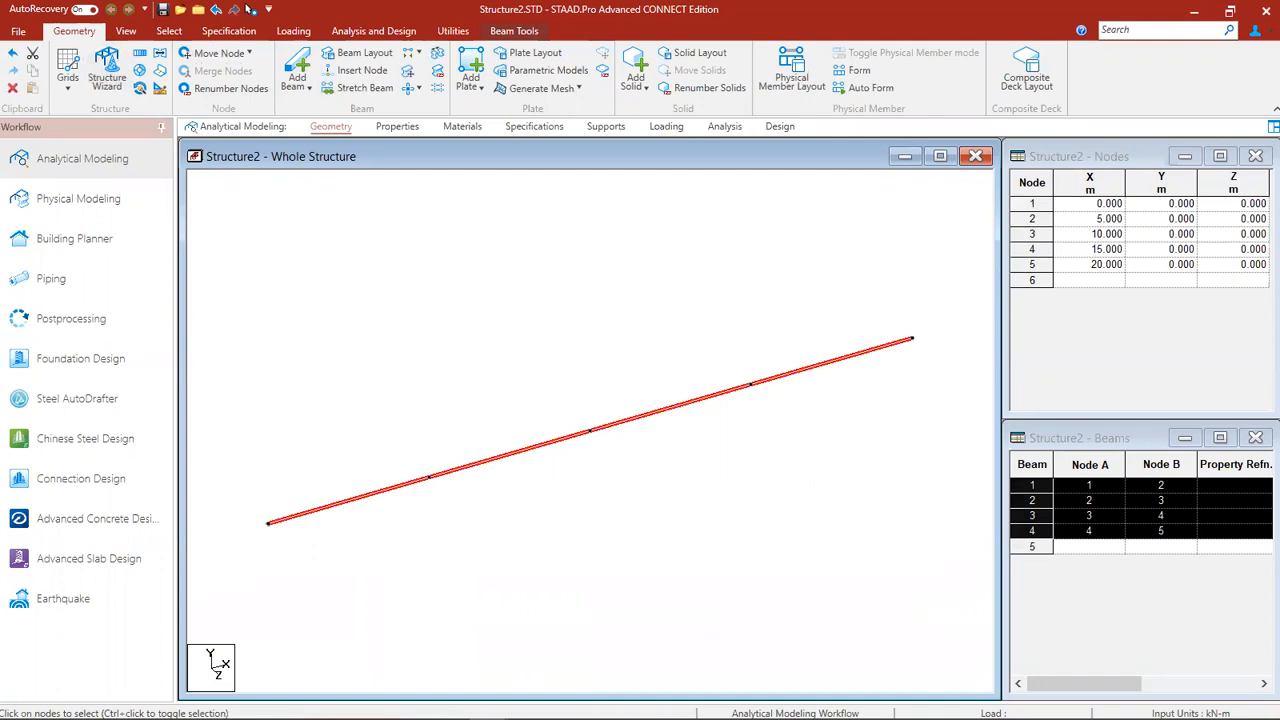
pyautogui.click(900, 312)
pyautogui.moveTo(883, 347); pyautogui.dragTo(845, 339, button='middle')
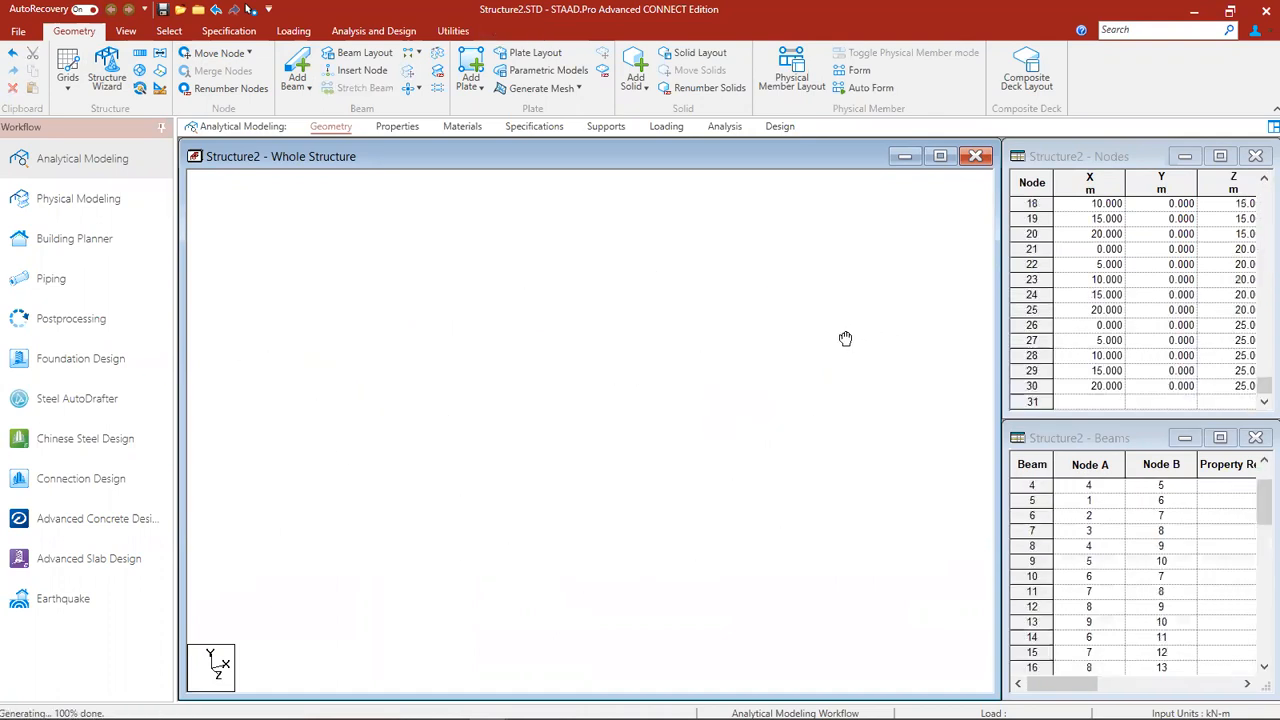
# Open the Structure2 command file in the editor and shrink and reposition its window over the model
pyautogui.click(453, 31)
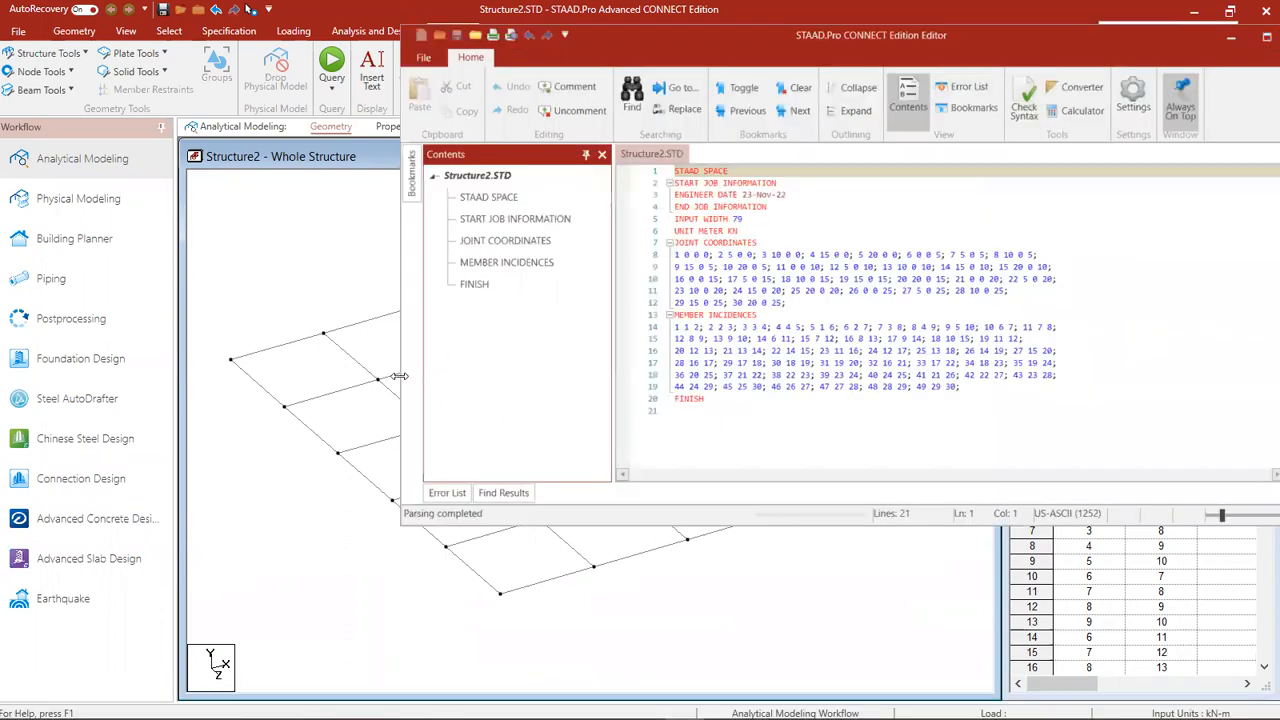
pyautogui.moveTo(399, 376); pyautogui.dragTo(557, 376)
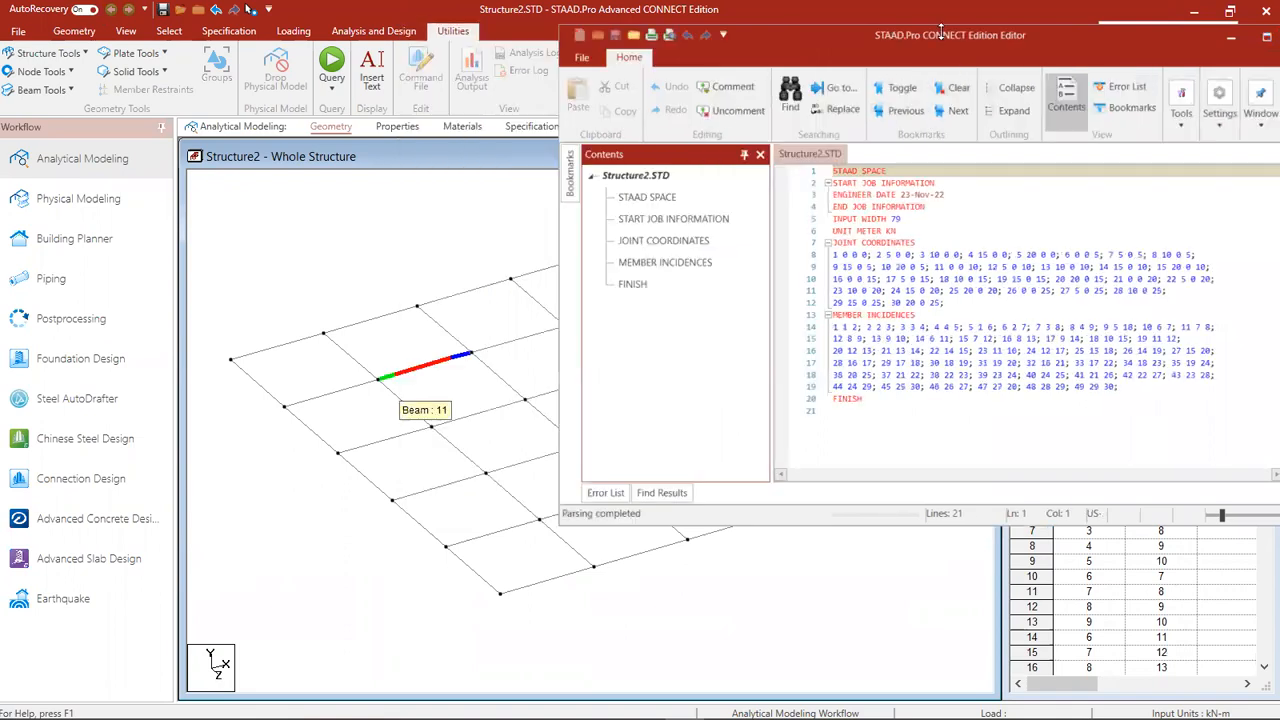
pyautogui.moveTo(953, 36); pyautogui.dragTo(863, 79)
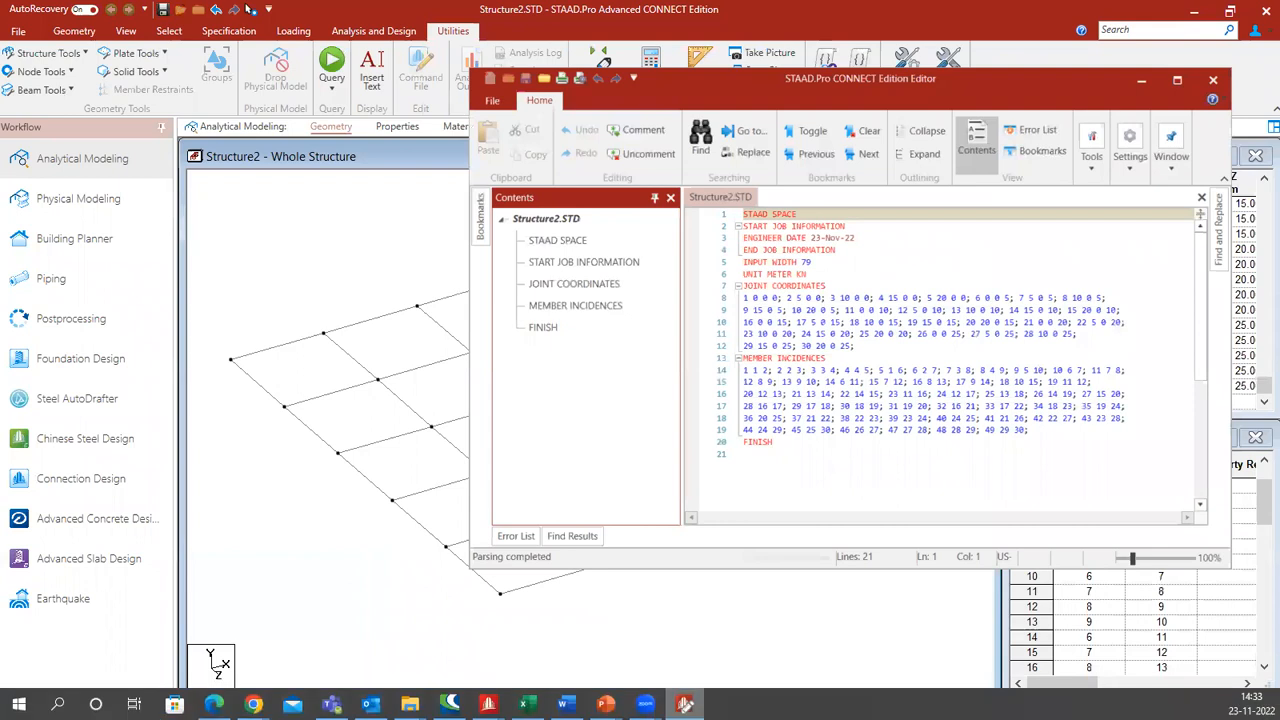
# Switch to the Structure1 model and open its command file, moving that editor beside the Structure2 editor
pyautogui.moveTo(488, 704)
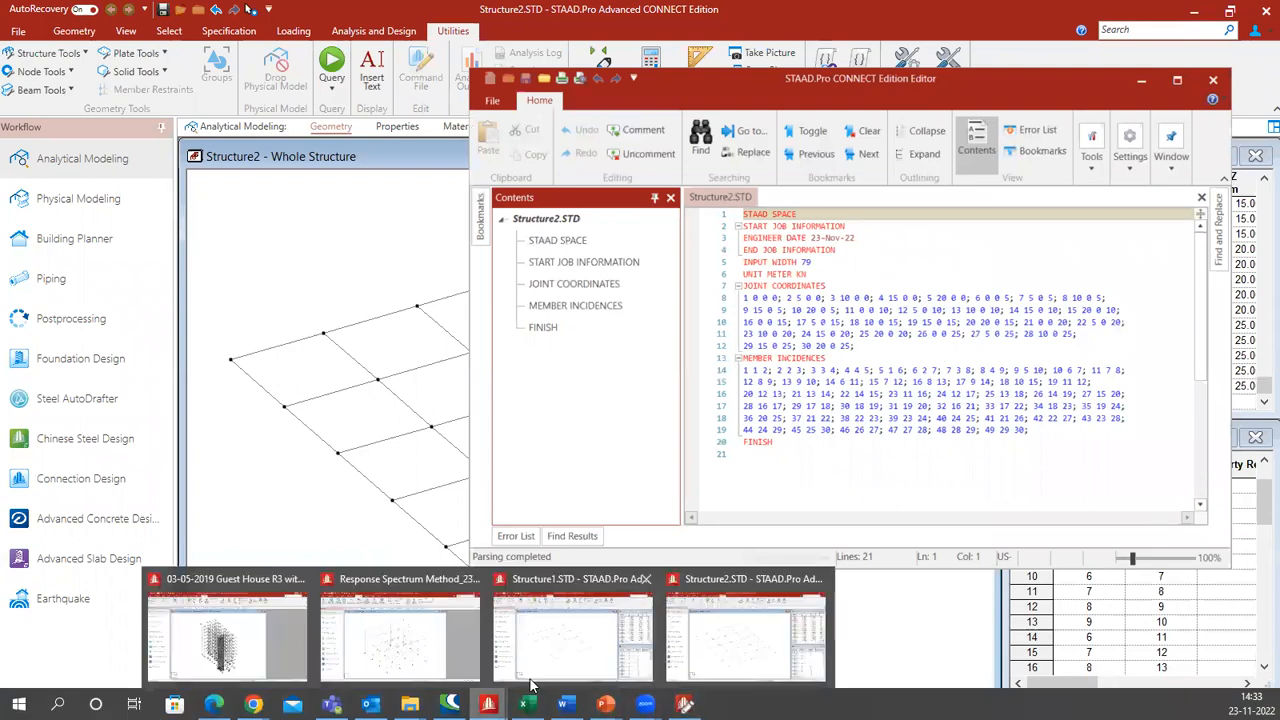
pyautogui.click(555, 663)
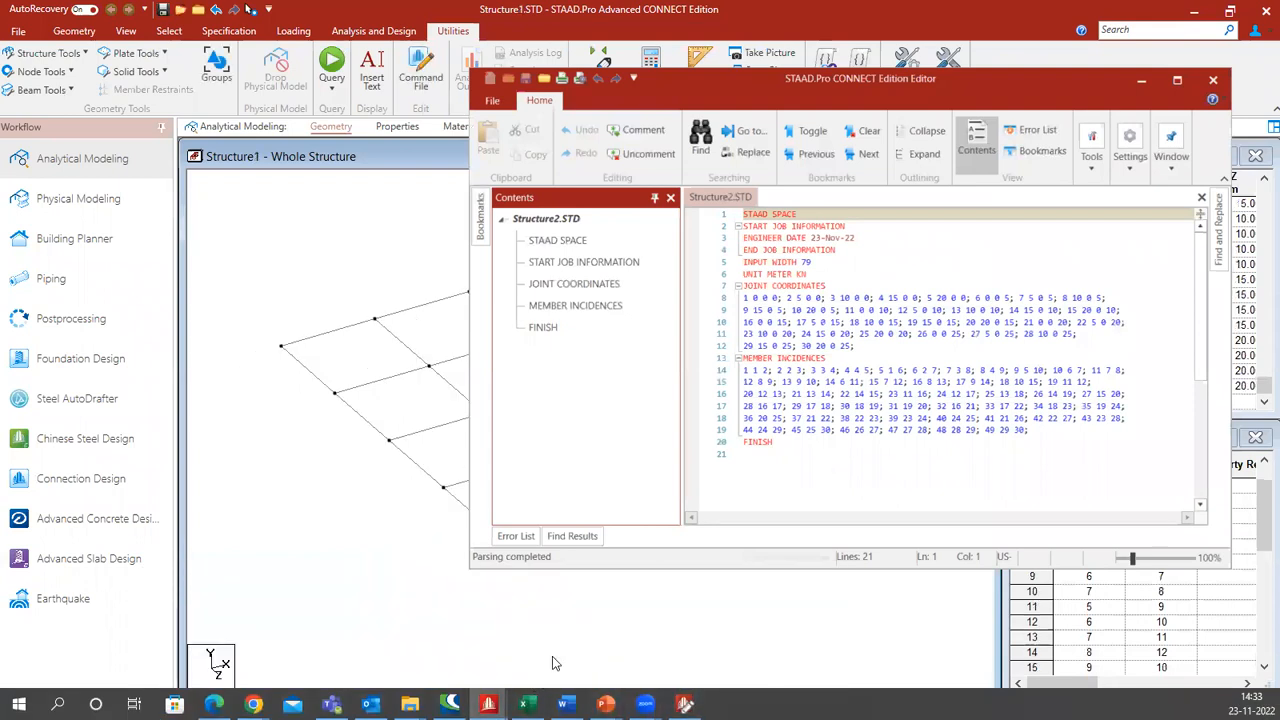
pyautogui.click(420, 68)
pyautogui.moveTo(691, 132); pyautogui.dragTo(455, 66)
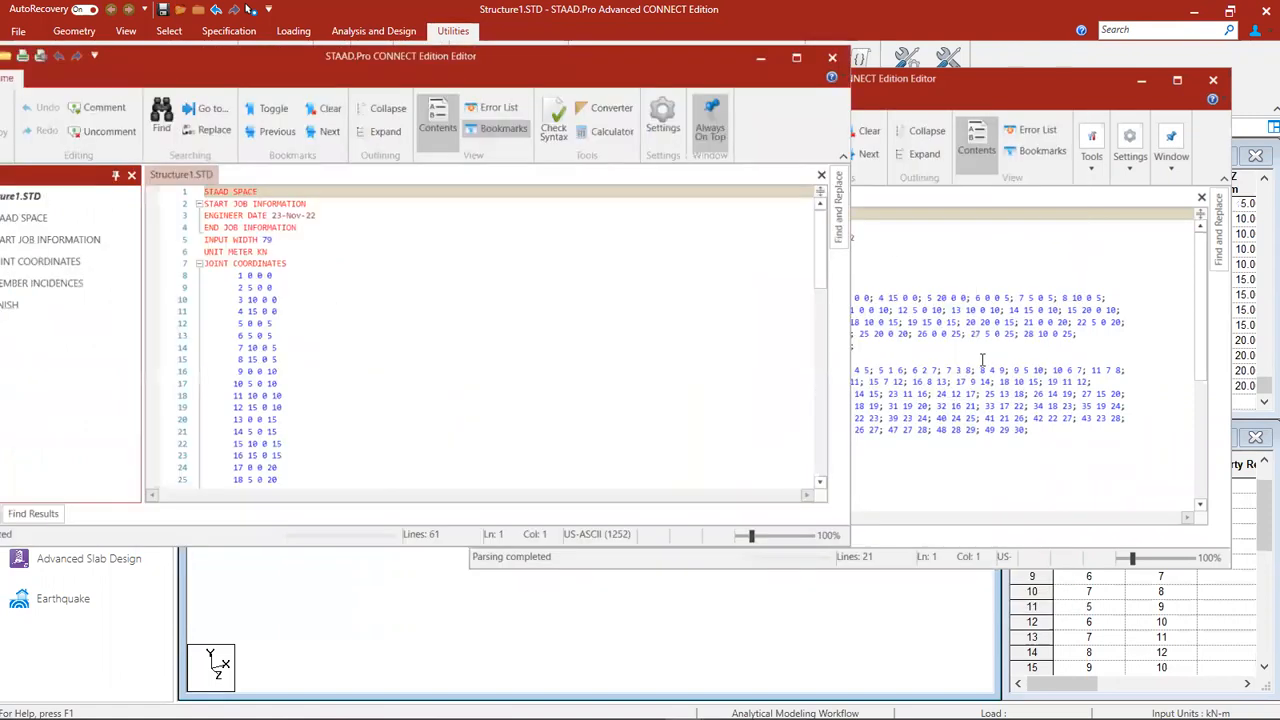
# Resize and reposition the Structure1 and Structure2 editor windows so both command files sit side by side
pyautogui.click(849, 370)
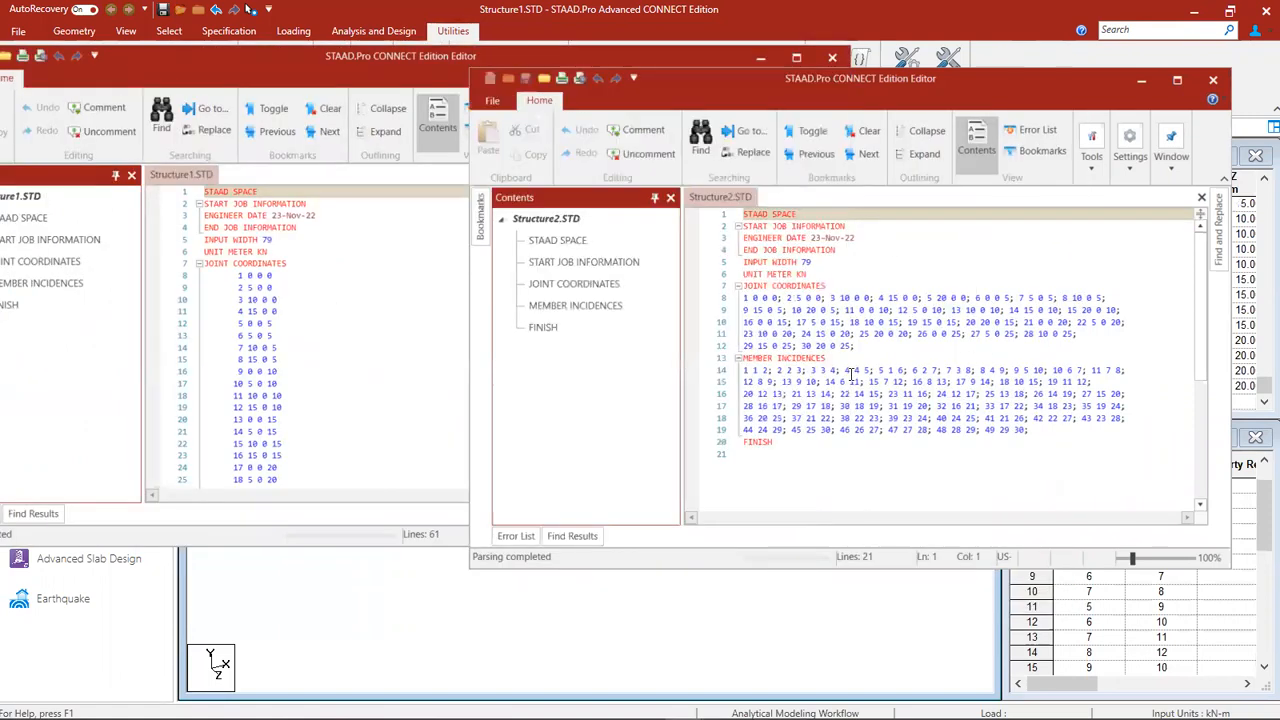
pyautogui.click(622, 374)
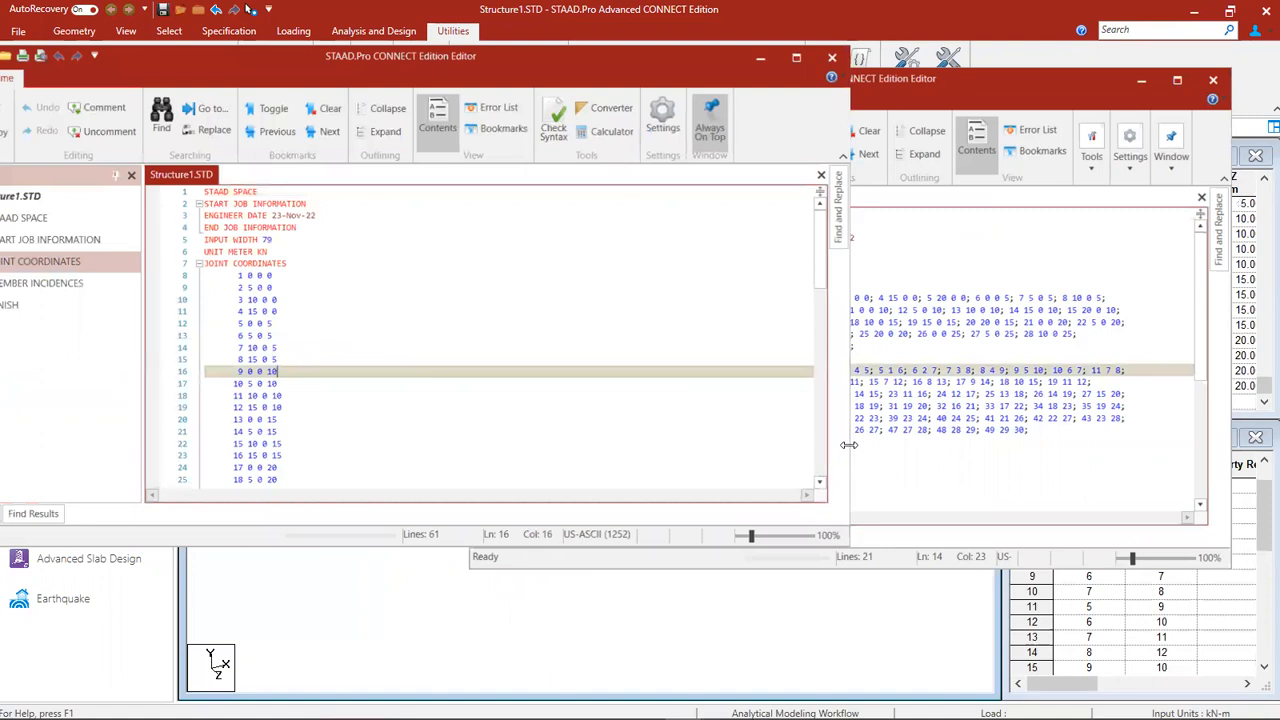
pyautogui.moveTo(848, 444); pyautogui.dragTo(470, 442)
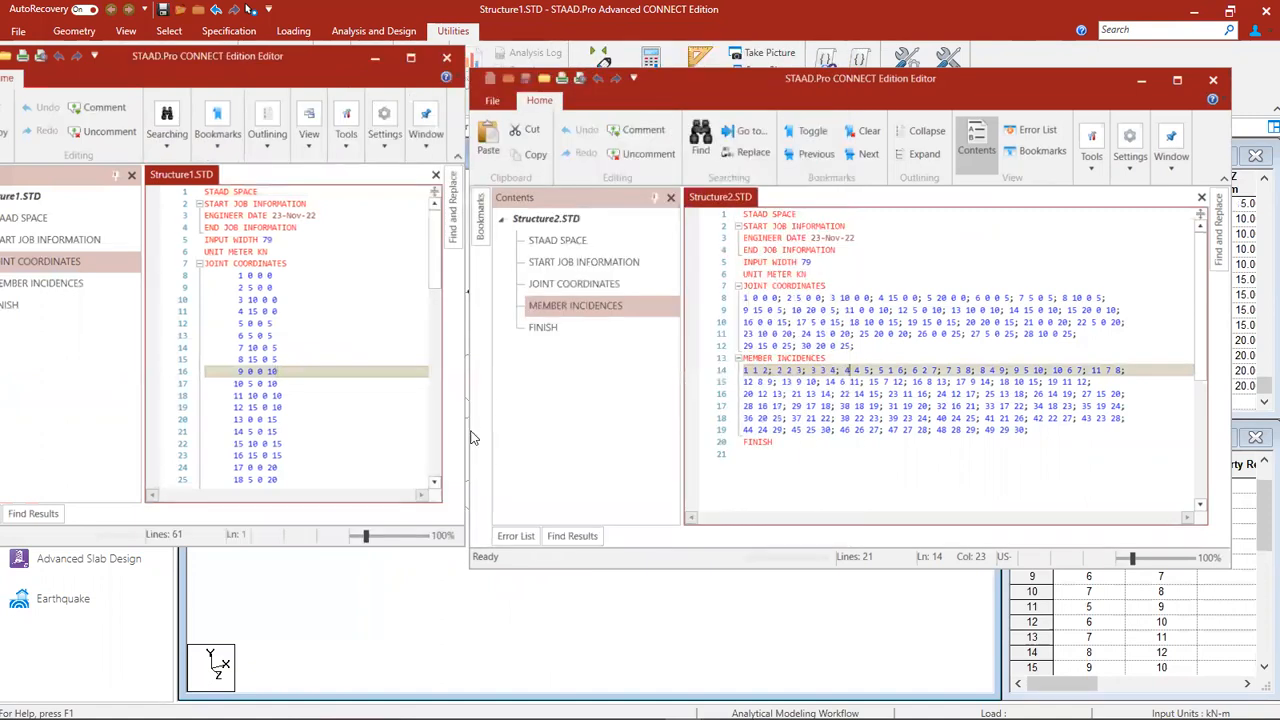
pyautogui.moveTo(471, 430); pyautogui.dragTo(616, 412)
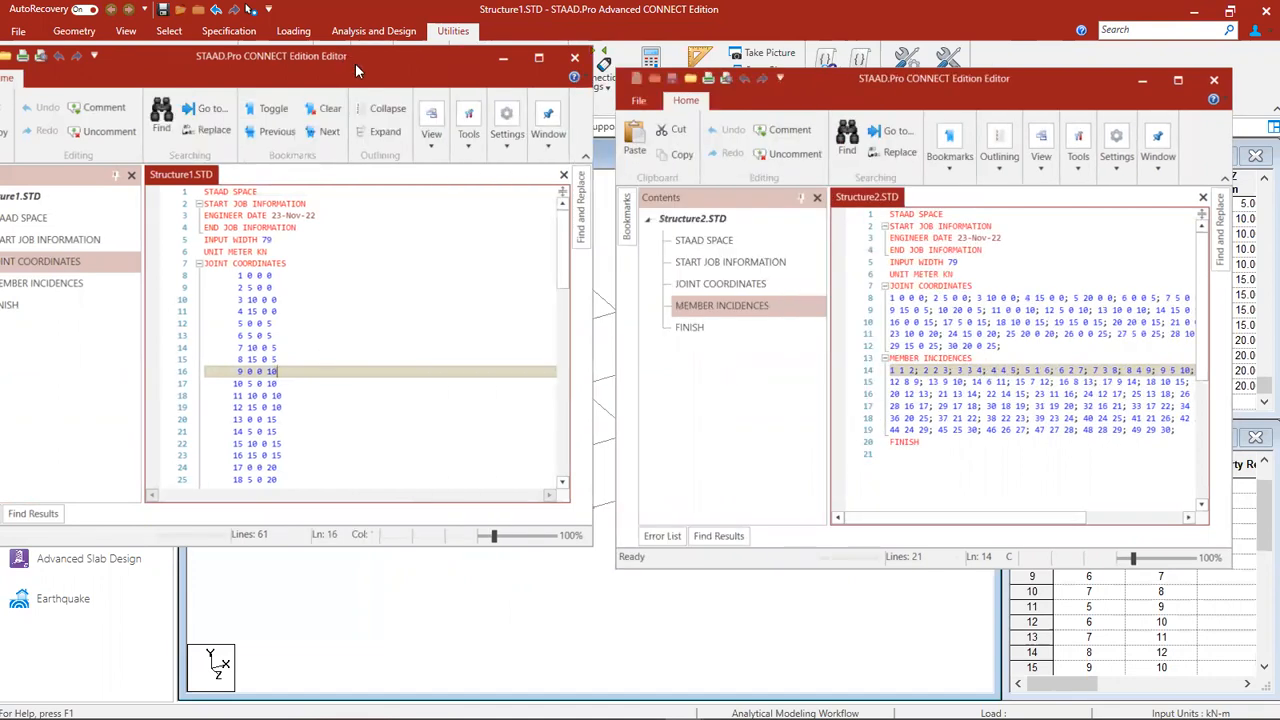
pyautogui.moveTo(355, 63); pyautogui.dragTo(390, 93)
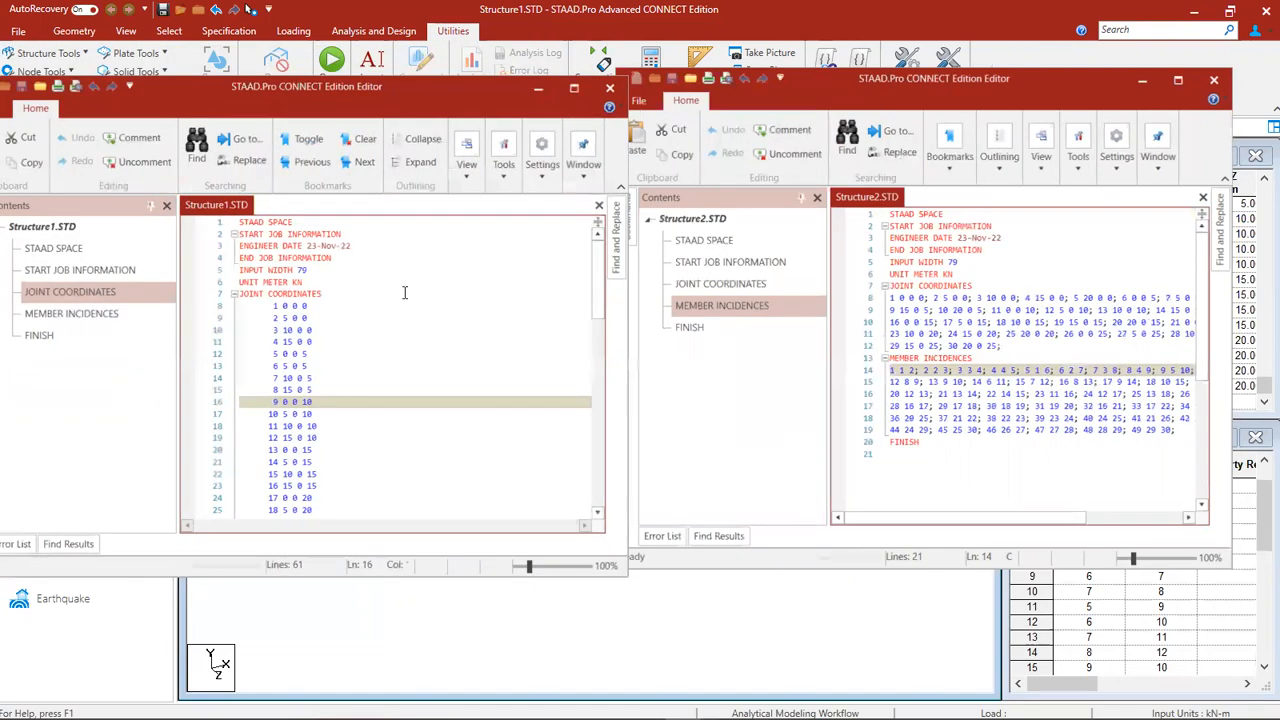
# Compare the joint coordinates and member incidences layout in the Structure1 command file with the Structure2 file
pyautogui.scroll(-3, 403, 326)
pyautogui.scroll(-12, 403, 326)
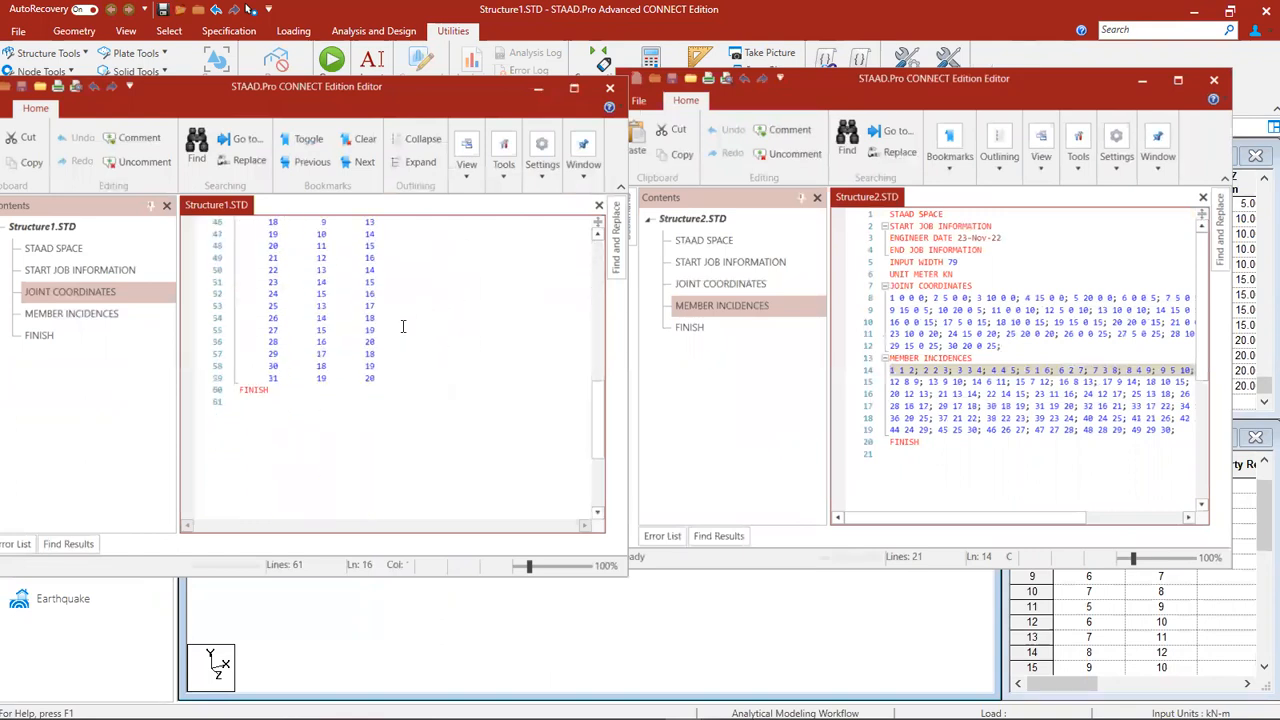
pyautogui.scroll(11, 403, 326)
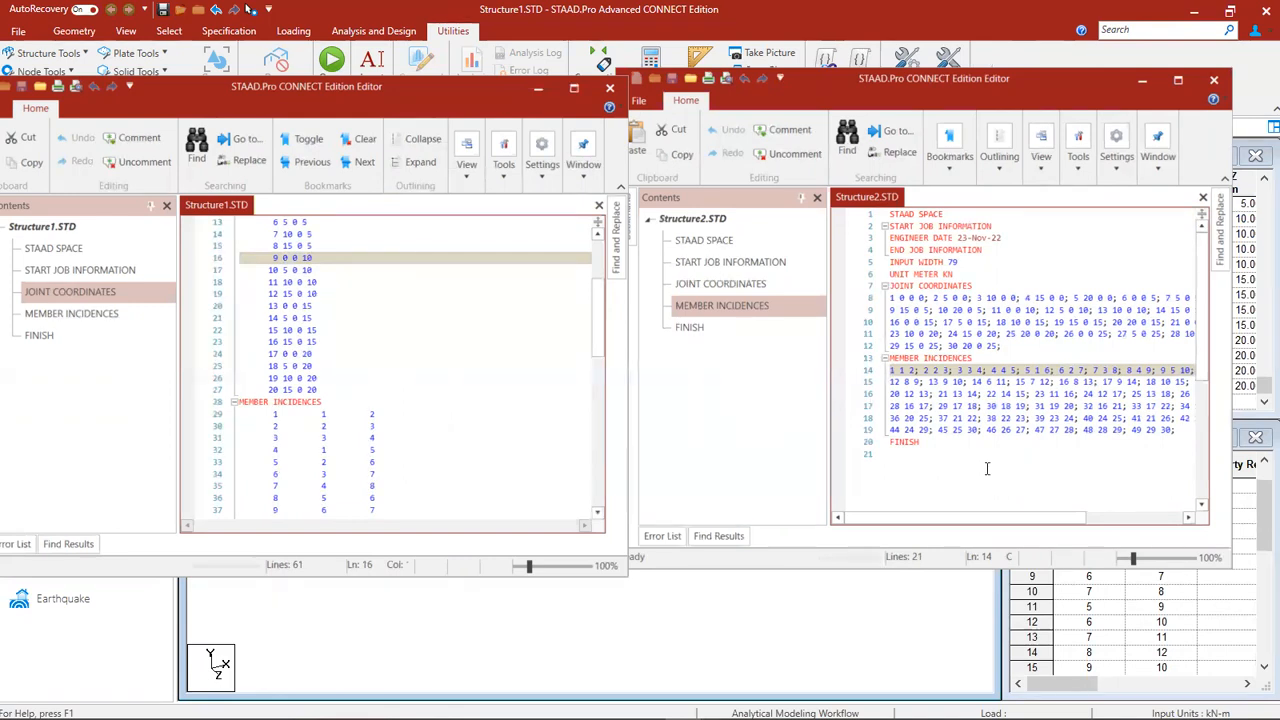
pyautogui.click(1017, 394)
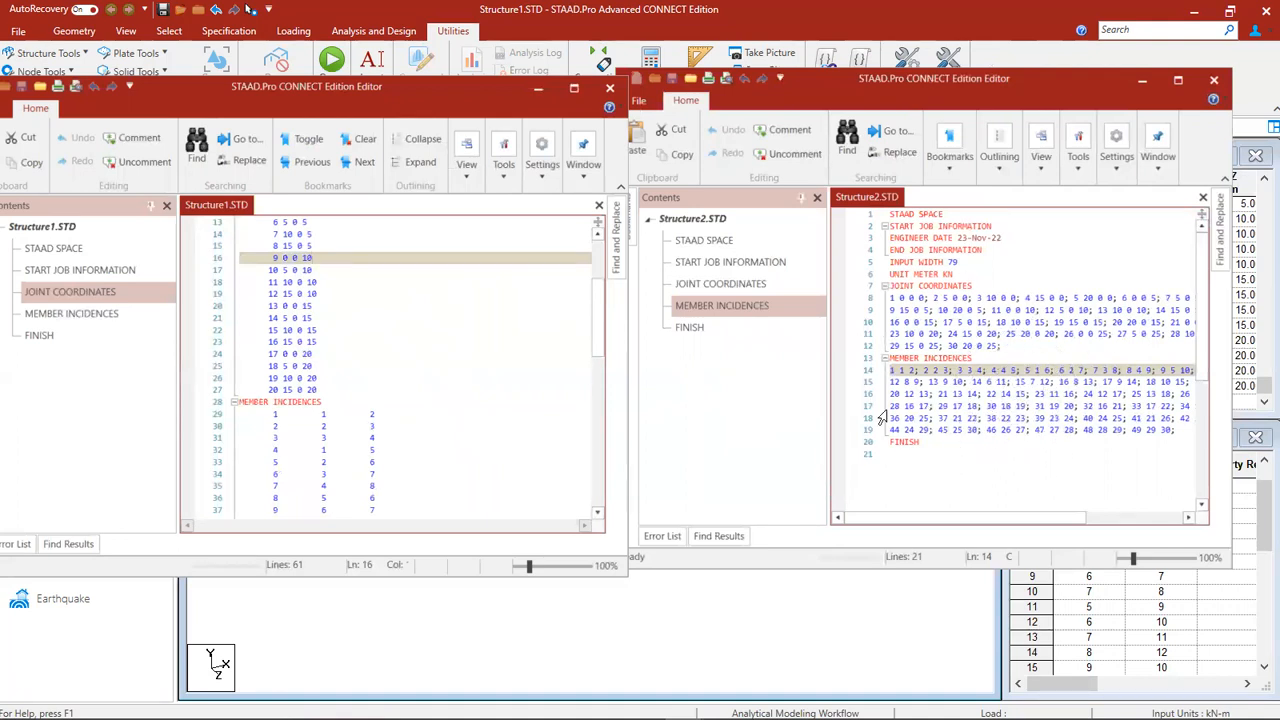